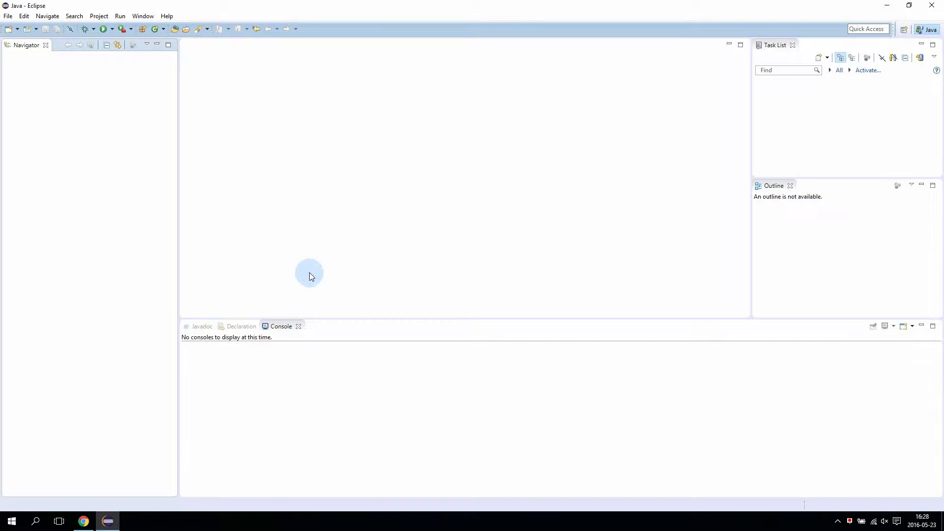
Start a new Maven project as a simple project that skips archetype selection, in the default workspace location
{"action": "left_click", "coordinate": [17, 29]}
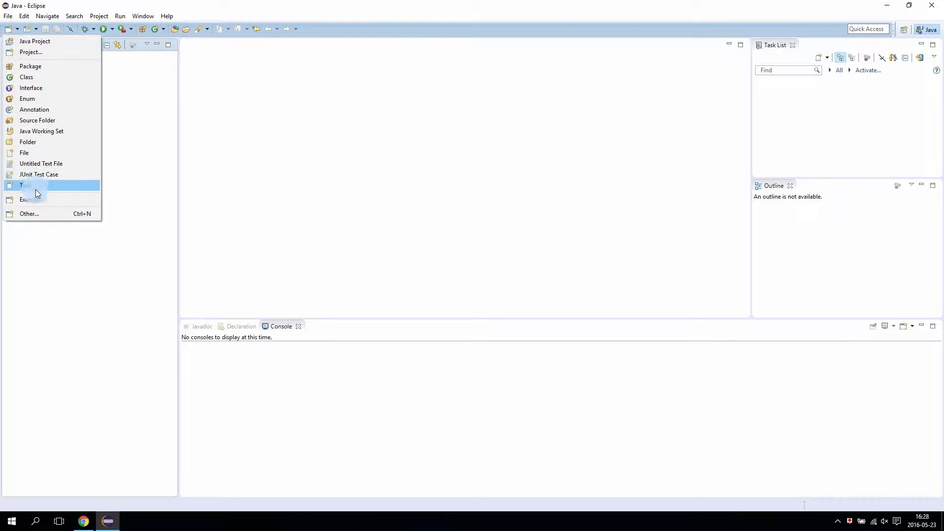
{"action": "left_click", "coordinate": [65, 214]}
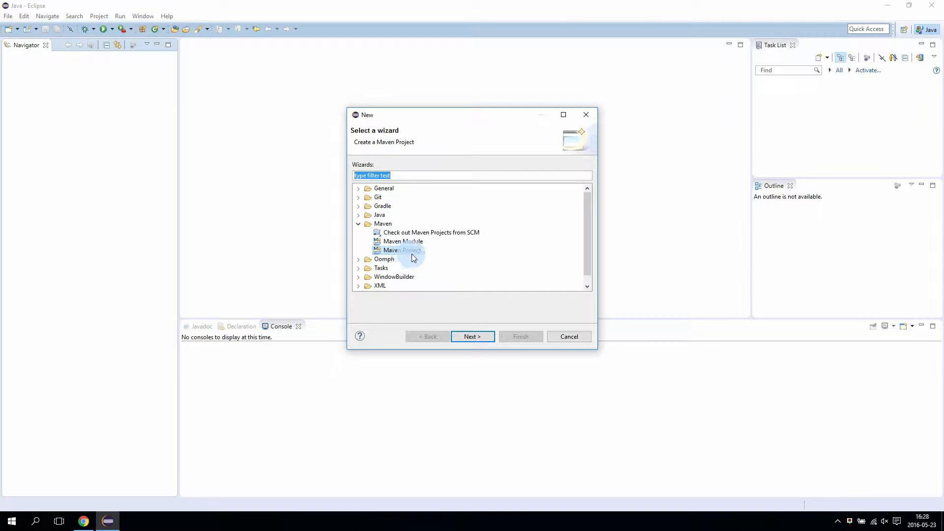
{"action": "left_click", "coordinate": [473, 338]}
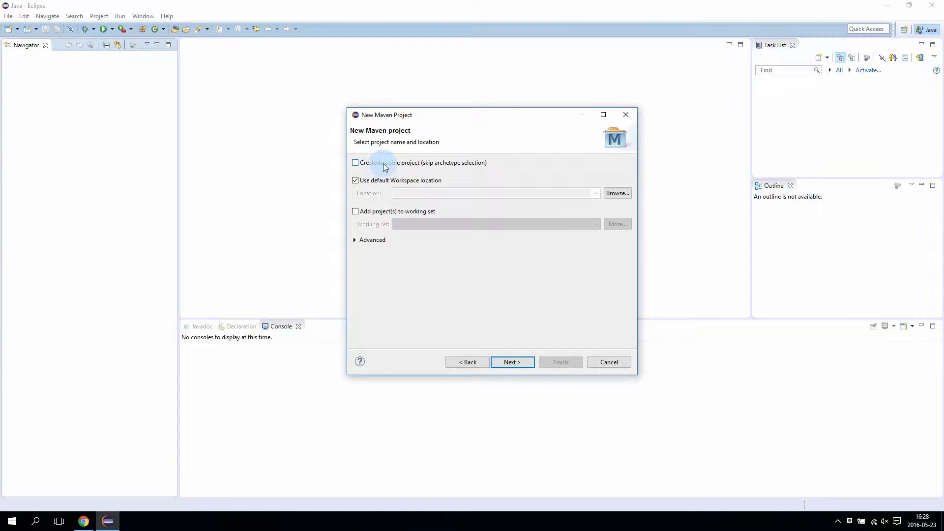
{"action": "left_click", "coordinate": [470, 163]}
{"action": "left_click", "coordinate": [508, 363]}
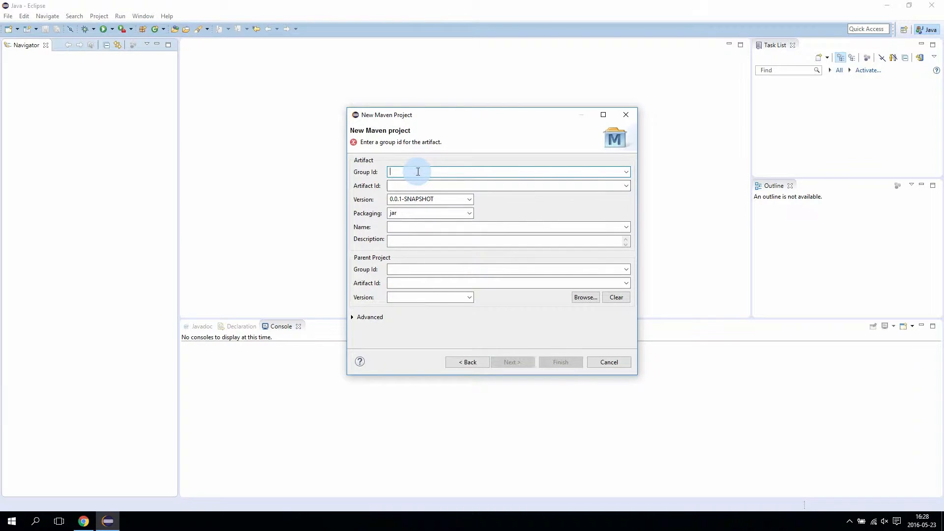
Create the project with group ID com.extspeeder.example, artifact ID extspeederexample, name "Ext Speeder Example" and description "An example on how to use Ext Speeder"
{"action": "type", "text": "com.extspeeder.example"}
{"action": "key", "text": "Tab"}
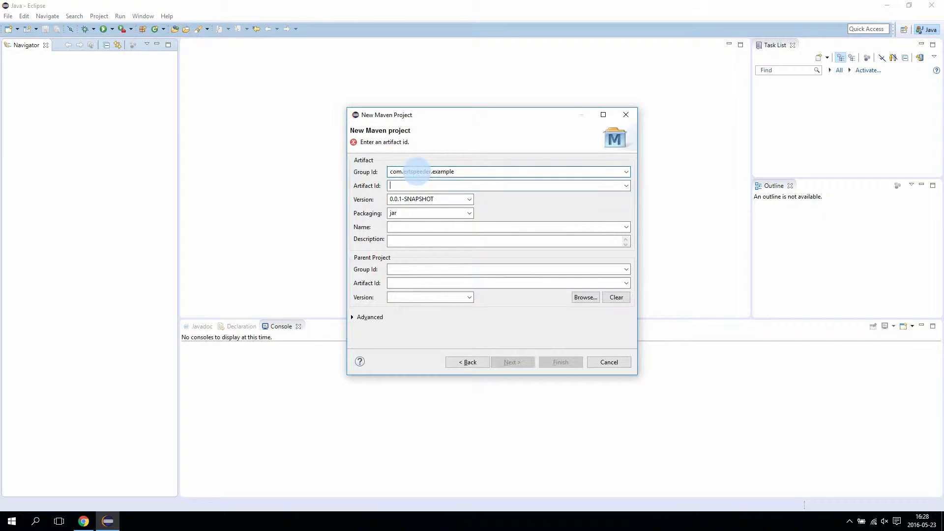
{"action": "type", "text": "extspeederexample"}
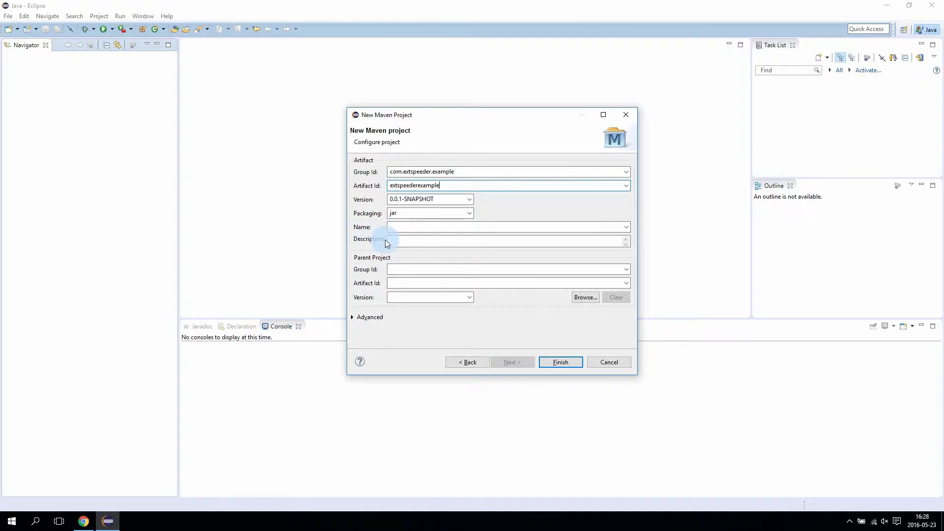
{"action": "left_click", "coordinate": [393, 228]}
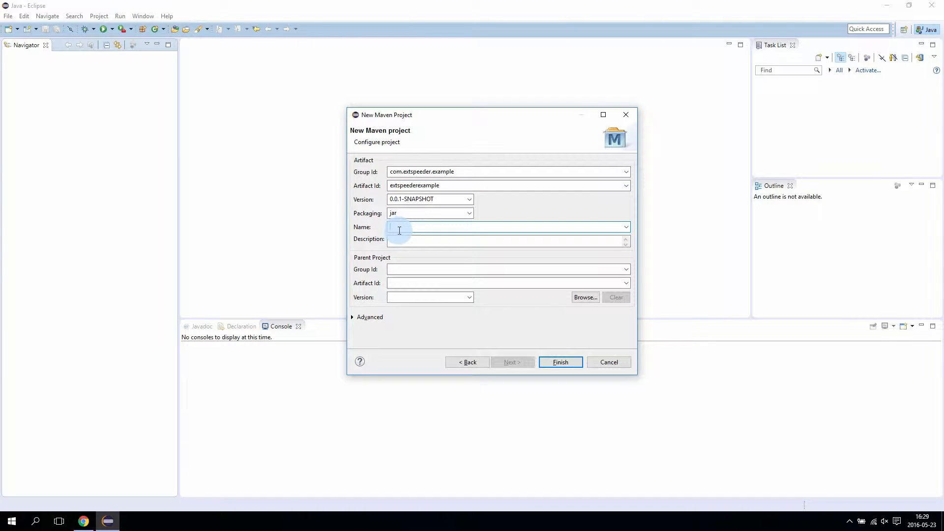
{"action": "type", "text": "Ext Speeder Example"}
{"action": "key", "text": "Tab"}
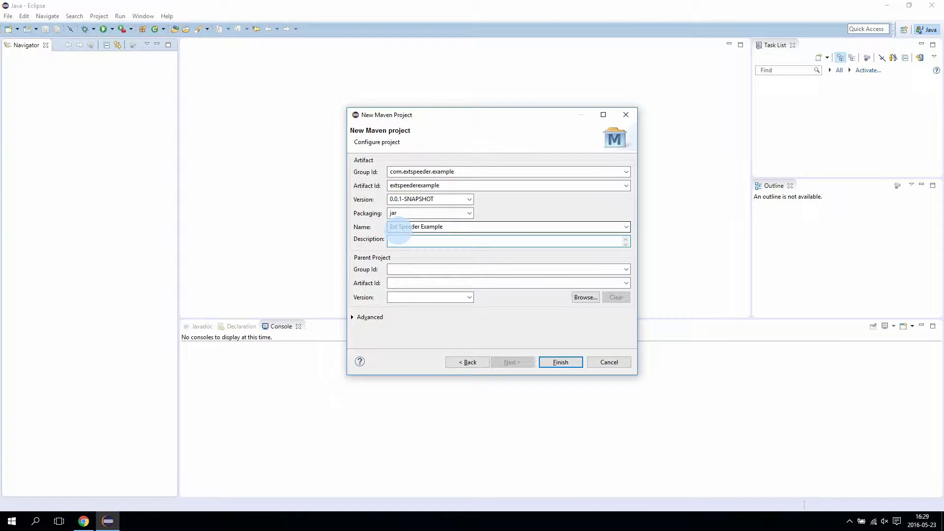
{"action": "type", "text": "An example on how to use Ext Speeder"}
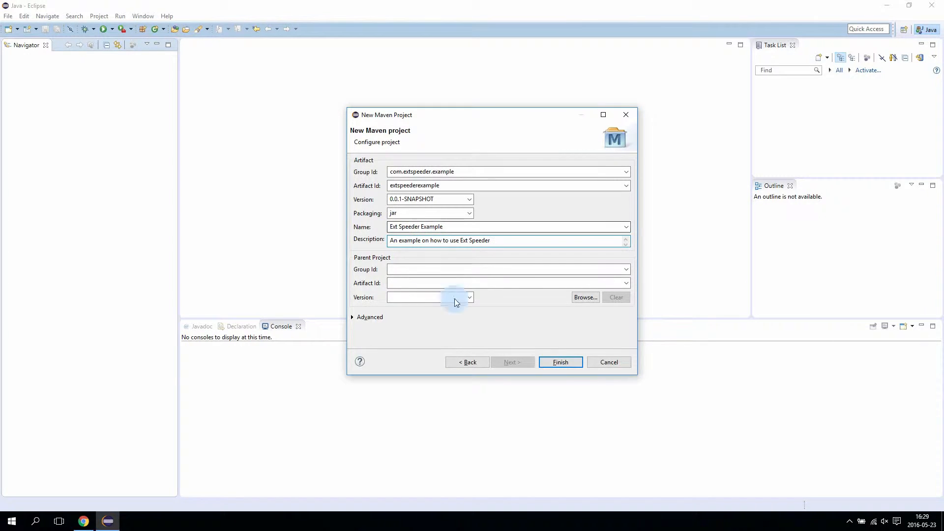
{"action": "left_click", "coordinate": [561, 363]}
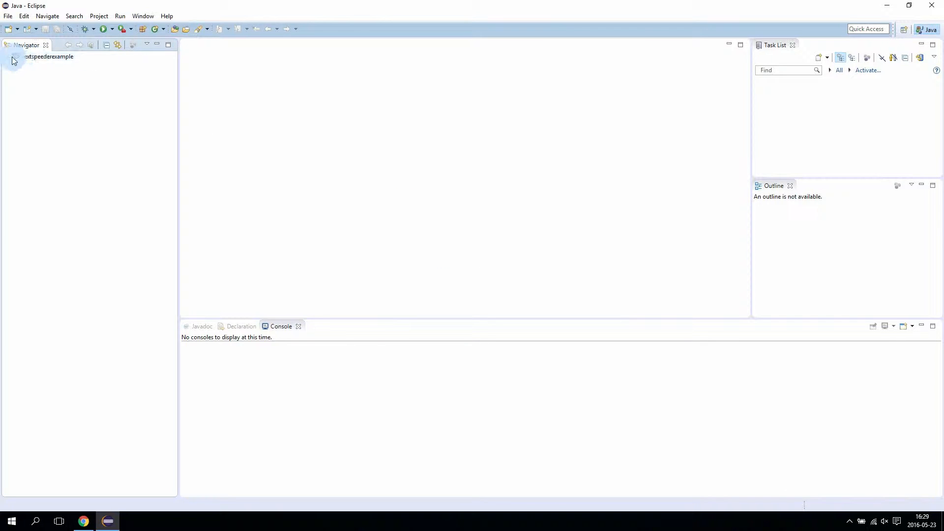
Expand the extspeederexample project down to src/main and open the XML source of pom.xml
{"action": "left_click", "coordinate": [9, 56]}
{"action": "left_click", "coordinate": [18, 75]}
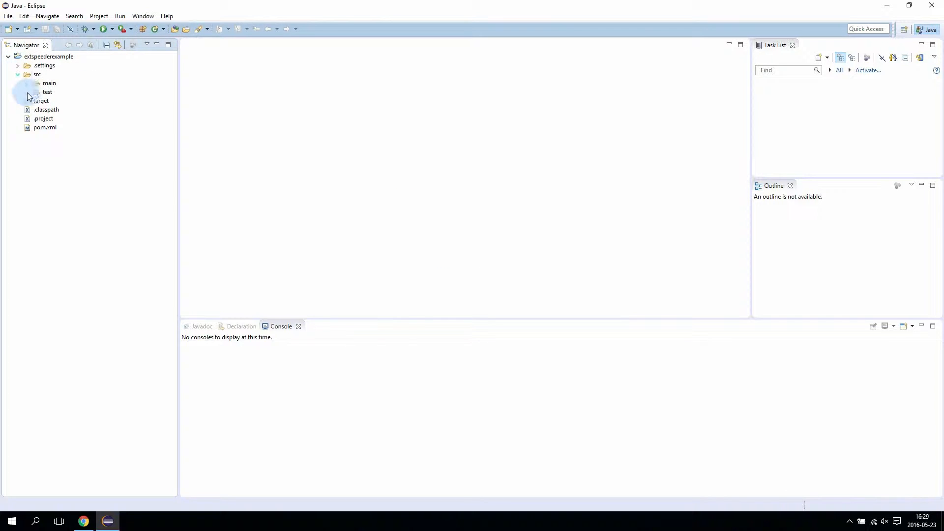
{"action": "left_click", "coordinate": [27, 84]}
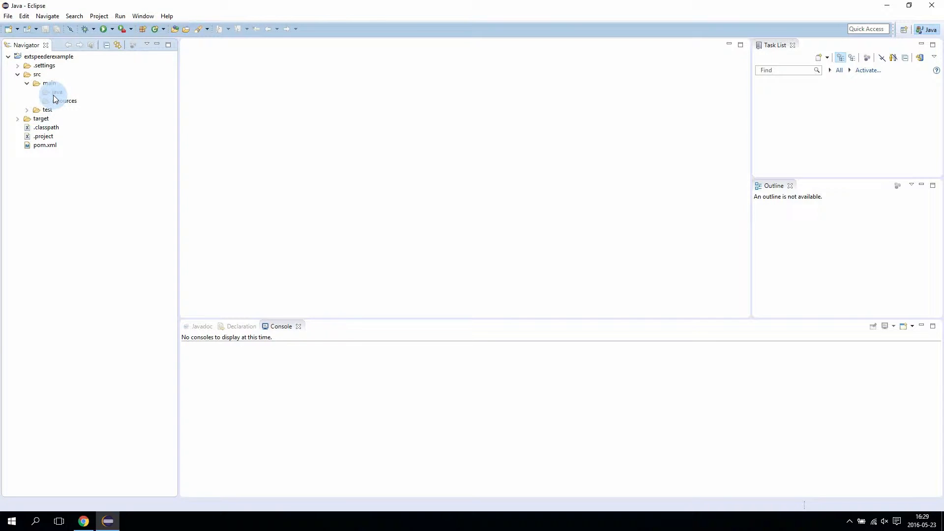
{"action": "double_click", "coordinate": [42, 145]}
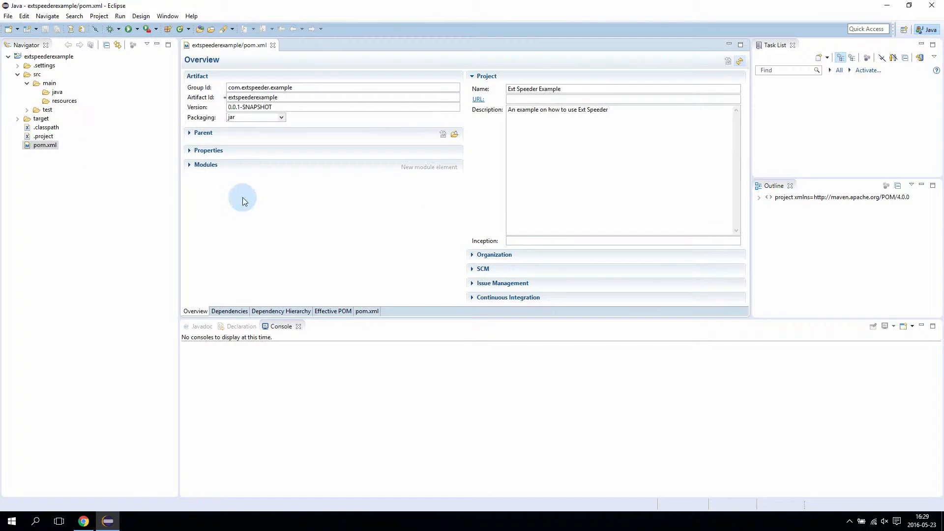
{"action": "left_click", "coordinate": [368, 312]}
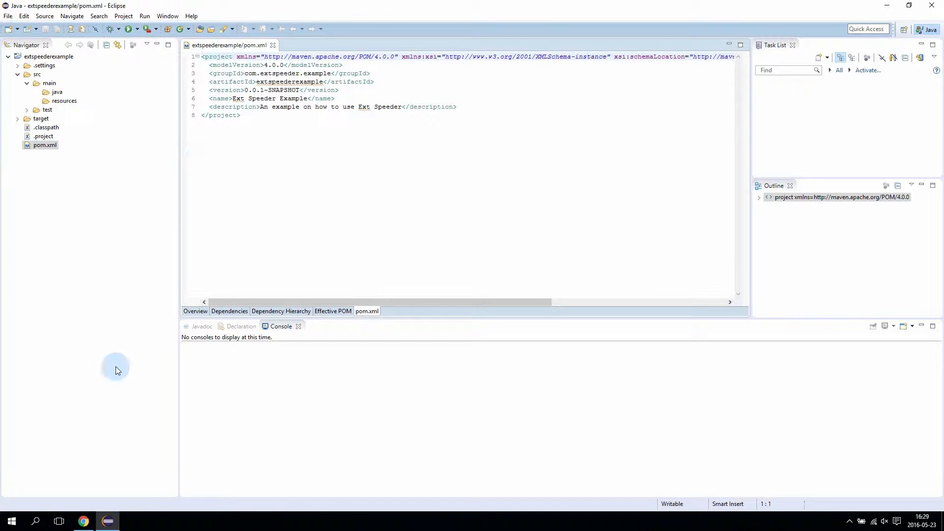
Switch to Chrome and copy the whole pom.xml configuration block, from properties through dependencies, from the Ext Speeder user guide
{"action": "left_click", "coordinate": [84, 521]}
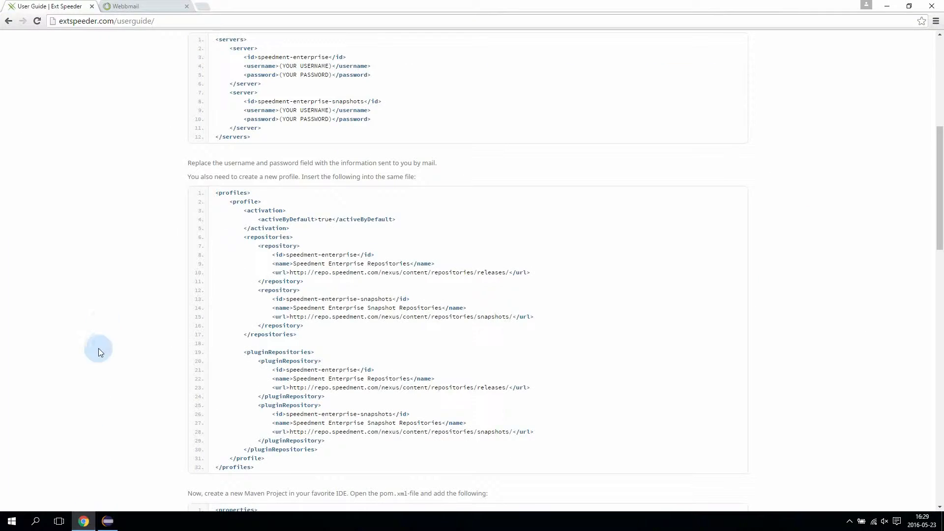
{"action": "scroll", "coordinate": [227, 245], "scroll_direction": "down", "scroll_amount": 9}
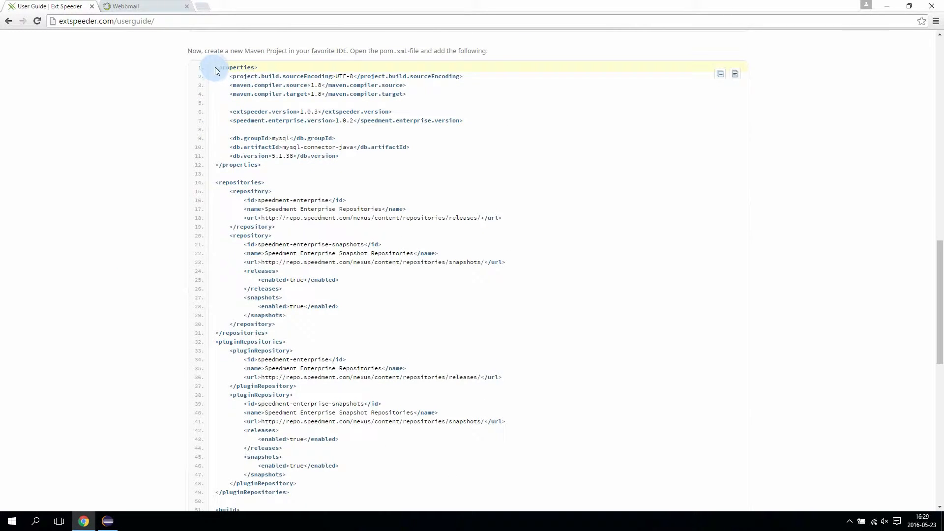
{"action": "left_click_drag", "start_coordinate": [214, 67], "coordinate": [274, 267]}
{"action": "scroll", "coordinate": [248, 146], "scroll_direction": "down", "scroll_amount": 10}
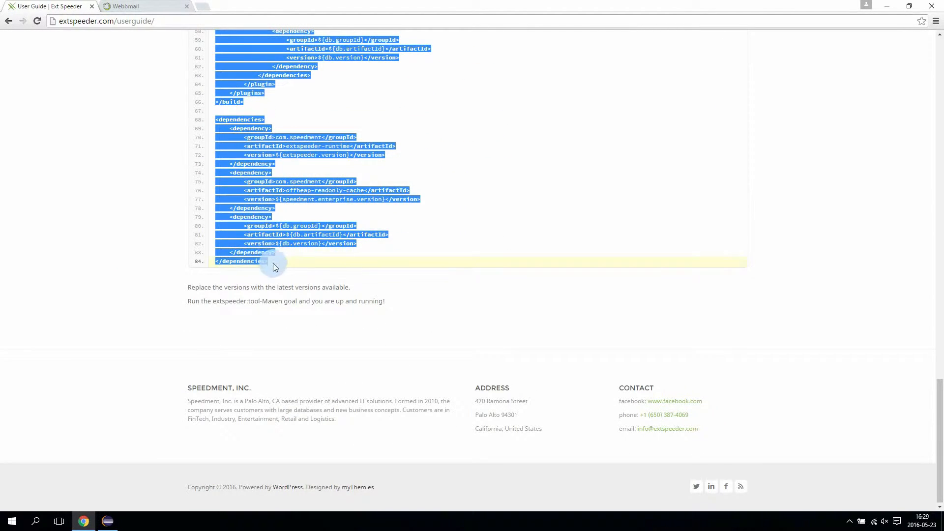
Switch back to Eclipse and paste the copied configuration on a new line after the description element in pom.xml
{"action": "left_click", "coordinate": [110, 520]}
{"action": "left_click", "coordinate": [475, 108]}
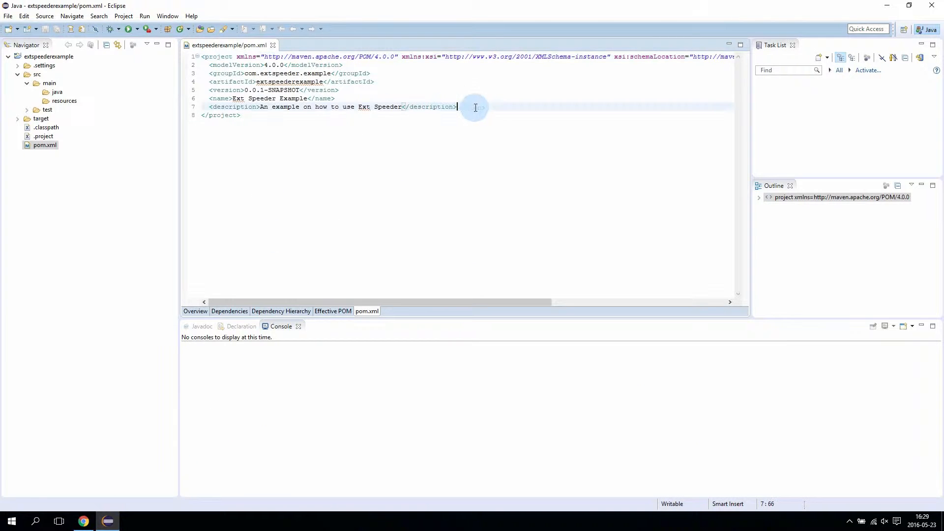
{"action": "key", "text": "Return"}
{"action": "key", "text": "ctrl+v"}
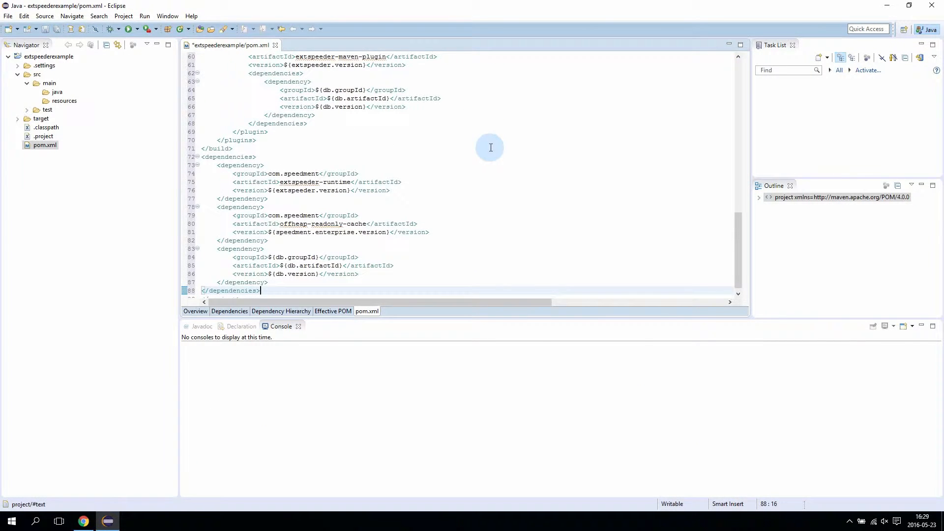
Format the pom.xml source, review its properties, repositories, build plugin and dependencies, and save the file
{"action": "right_click", "coordinate": [490, 148]}
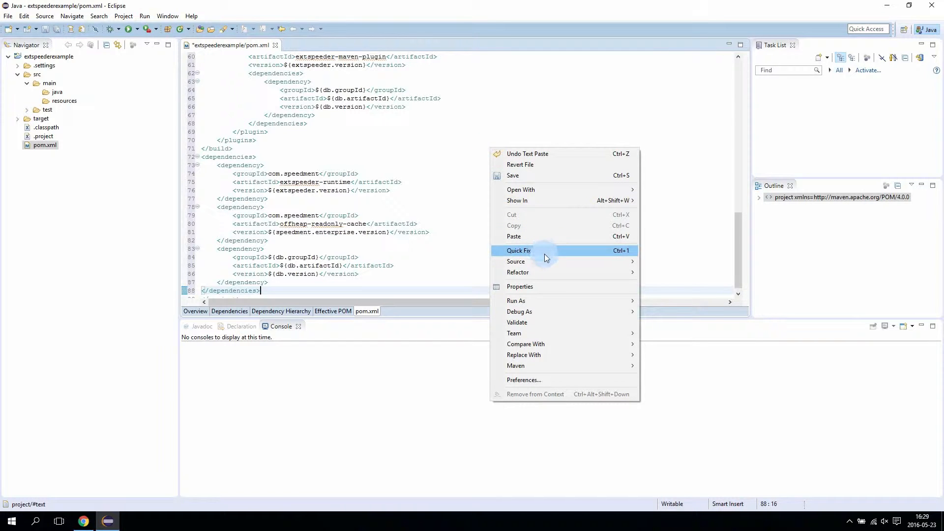
{"action": "mouse_move", "coordinate": [597, 260]}
{"action": "left_click", "coordinate": [686, 308]}
{"action": "scroll", "coordinate": [427, 236], "scroll_direction": "up", "scroll_amount": 20}
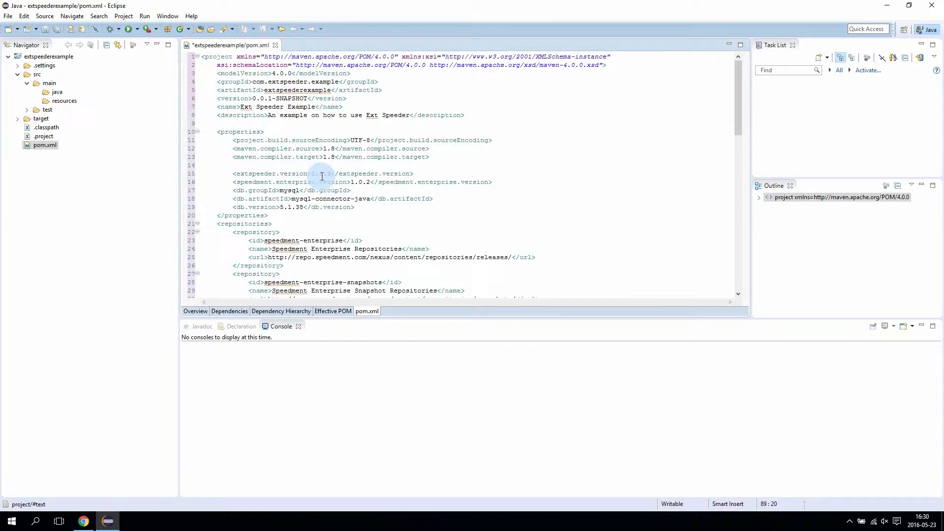
{"action": "scroll", "coordinate": [334, 179], "scroll_direction": "down", "scroll_amount": 5}
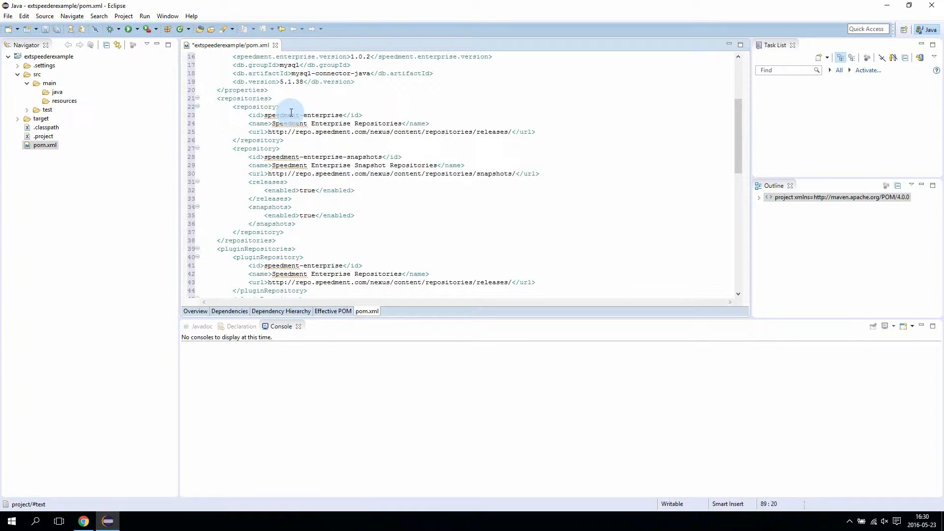
{"action": "scroll", "coordinate": [293, 114], "scroll_direction": "down", "scroll_amount": 12}
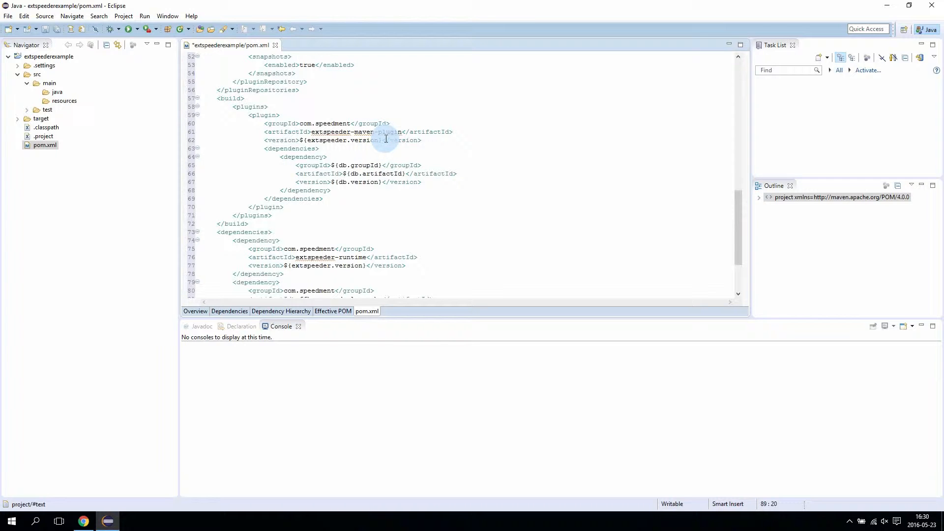
{"action": "scroll", "coordinate": [386, 140], "scroll_direction": "down", "scroll_amount": 3}
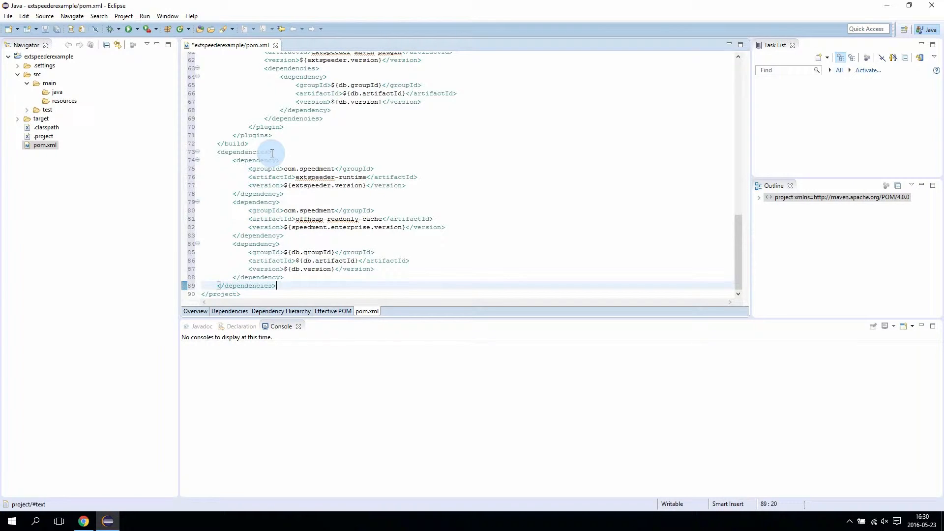
{"action": "key", "text": "ctrl+s"}
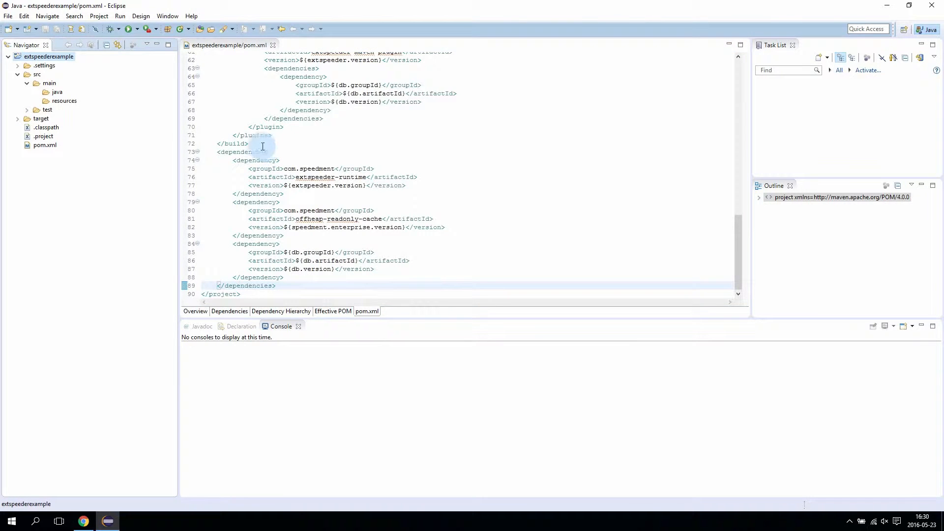
In the project's Java Compiler properties, disable compliance from the execution environment and set the compiler compliance level to 1.8
{"action": "right_click", "coordinate": [43, 57]}
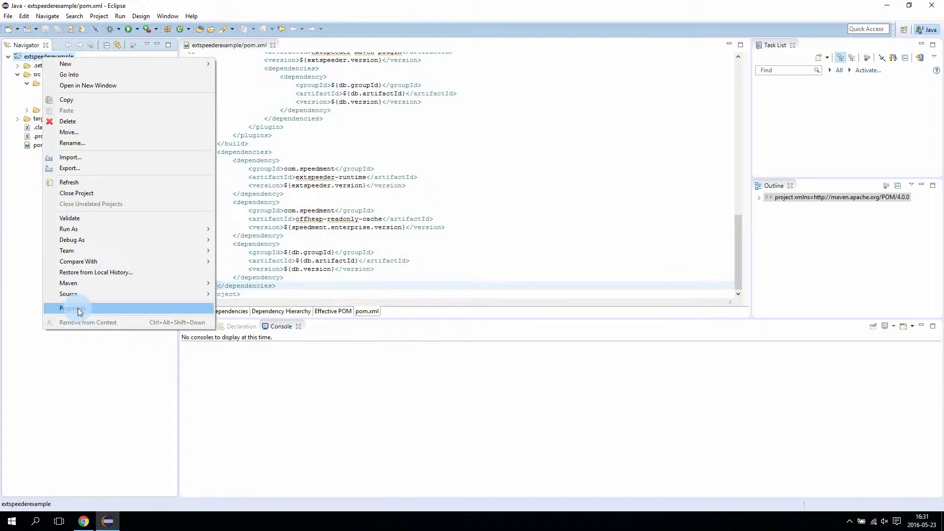
{"action": "left_click", "coordinate": [77, 308]}
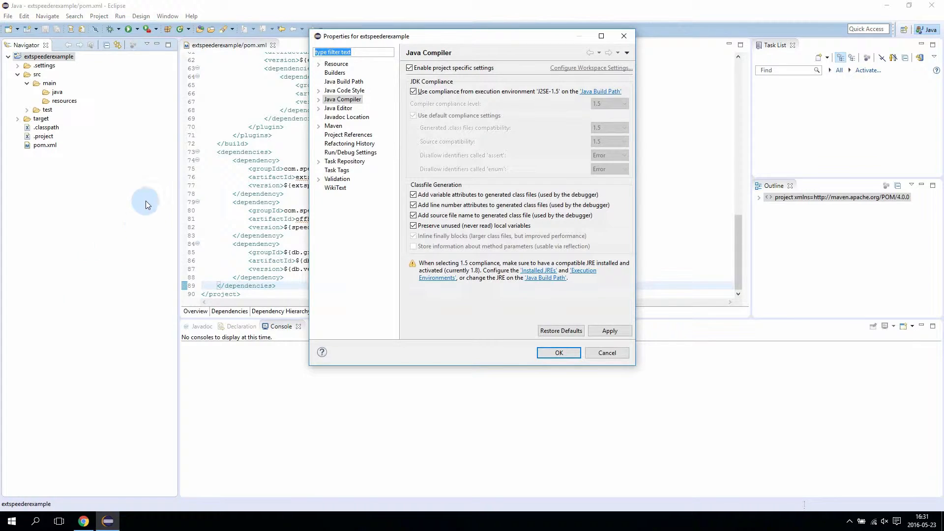
{"action": "left_click", "coordinate": [329, 97]}
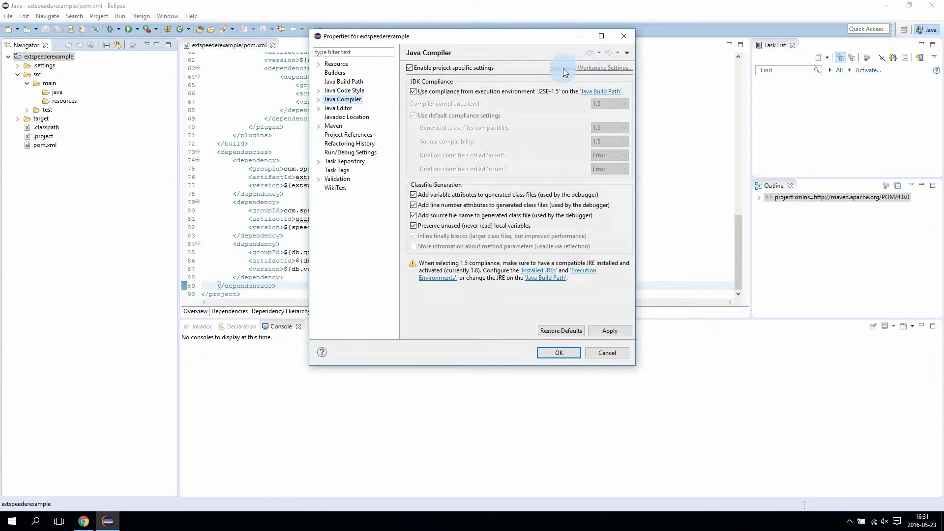
{"action": "left_click", "coordinate": [416, 92]}
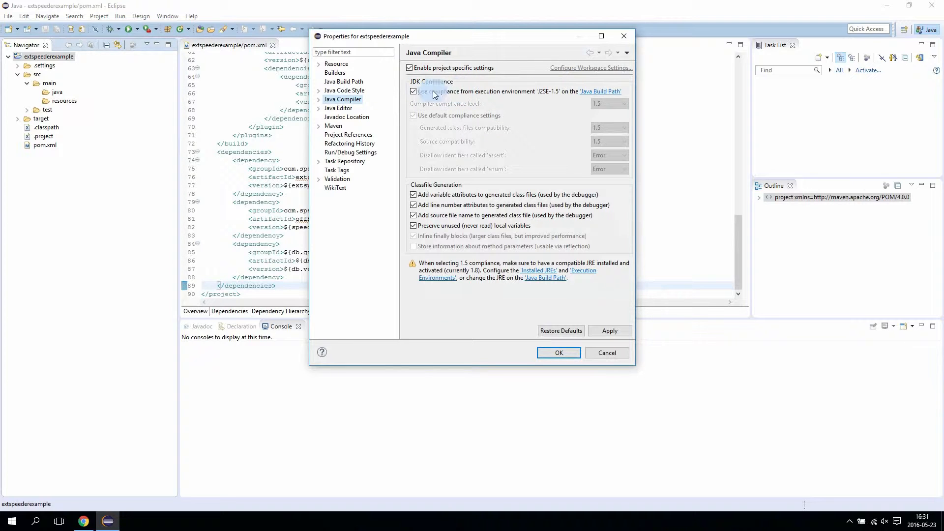
{"action": "left_click", "coordinate": [414, 92]}
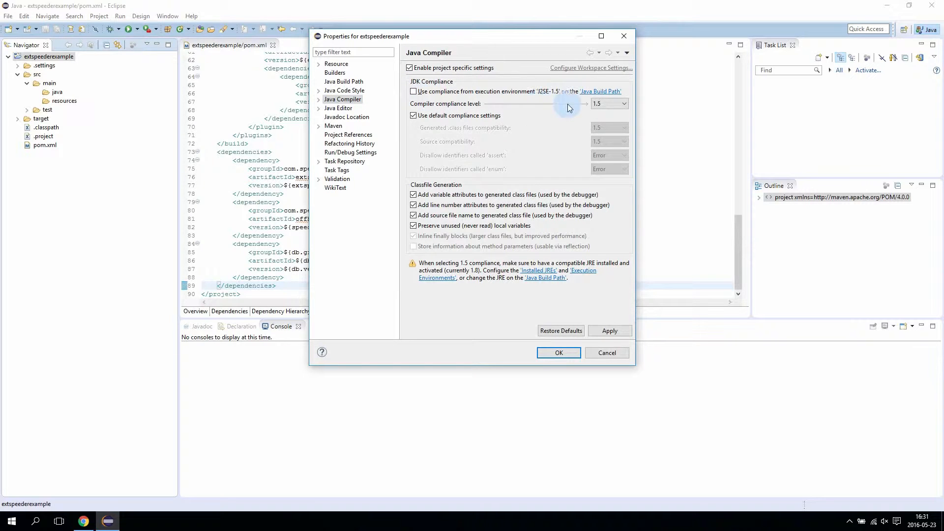
{"action": "left_click", "coordinate": [611, 104]}
{"action": "left_click", "coordinate": [603, 148]}
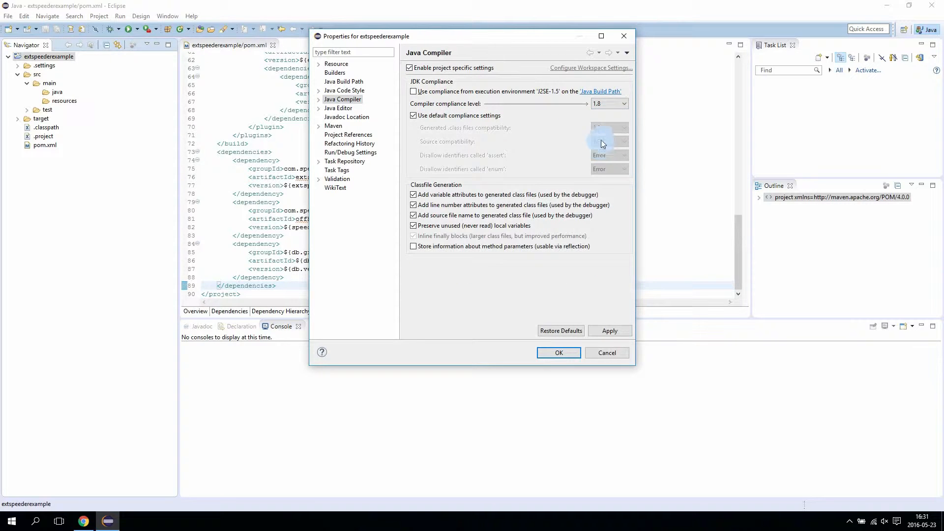
Apply the compiler settings, agree to rebuild the project, and close the project properties
{"action": "left_click", "coordinate": [608, 329]}
{"action": "left_click", "coordinate": [397, 186]}
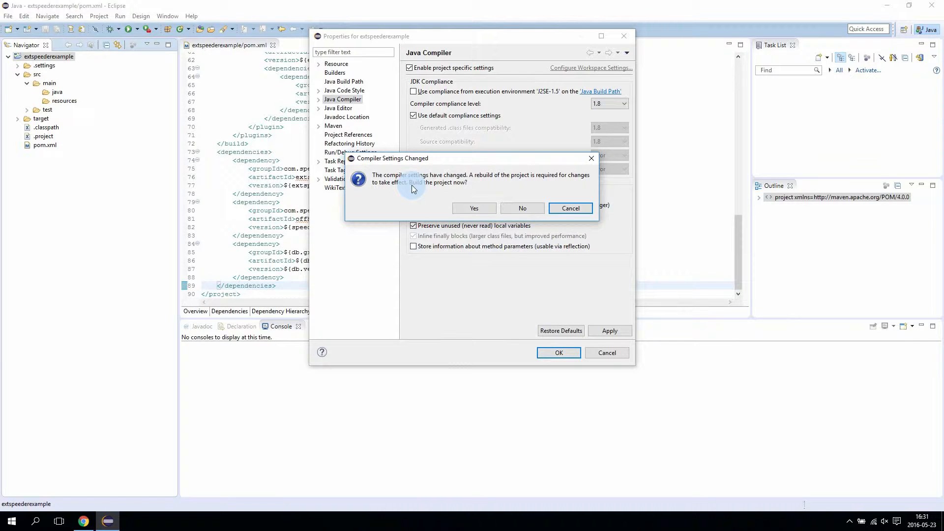
{"action": "left_click", "coordinate": [468, 207]}
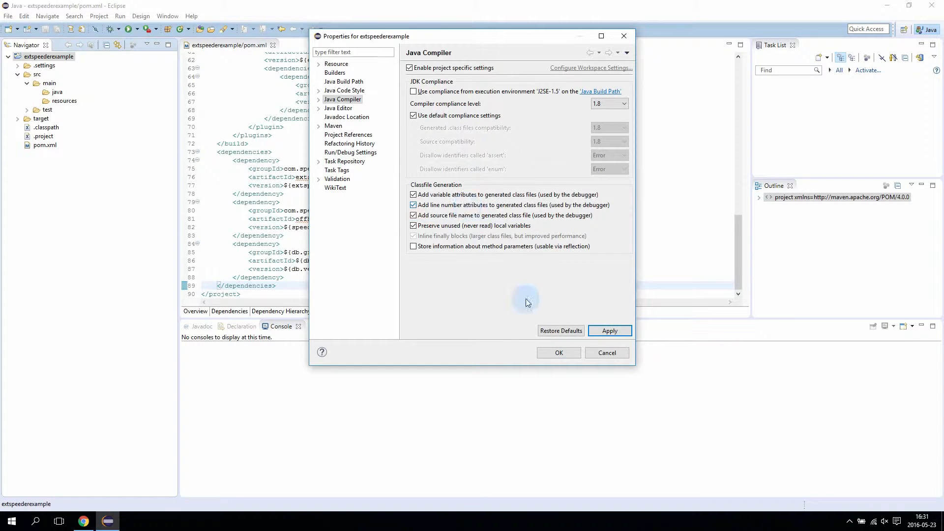
{"action": "left_click", "coordinate": [554, 354]}
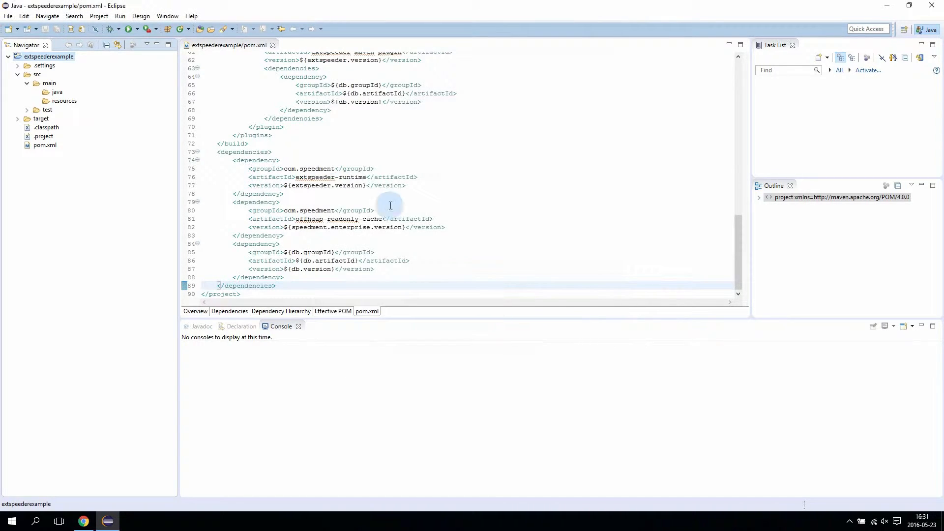
Open a new Maven build configuration for the extspeederexample project
{"action": "left_click", "coordinate": [56, 93]}
{"action": "right_click", "coordinate": [38, 54]}
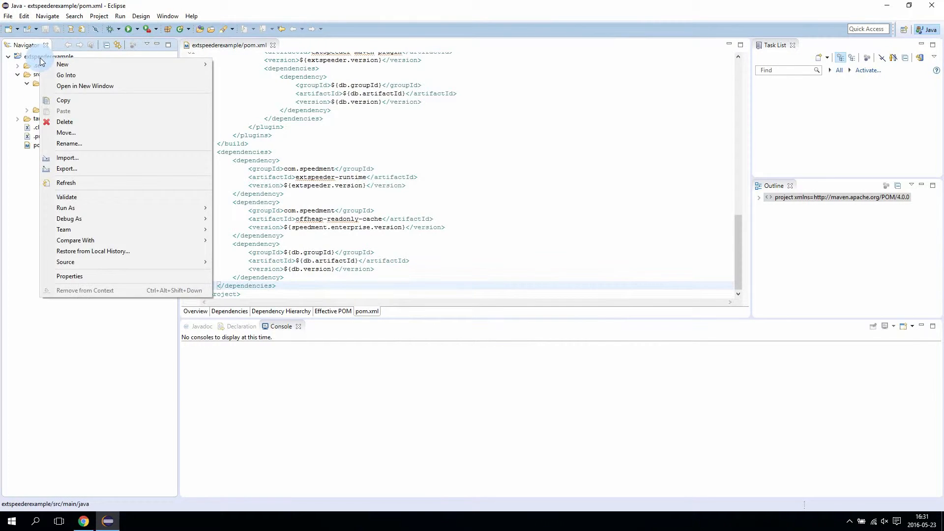
{"action": "left_click", "coordinate": [34, 55]}
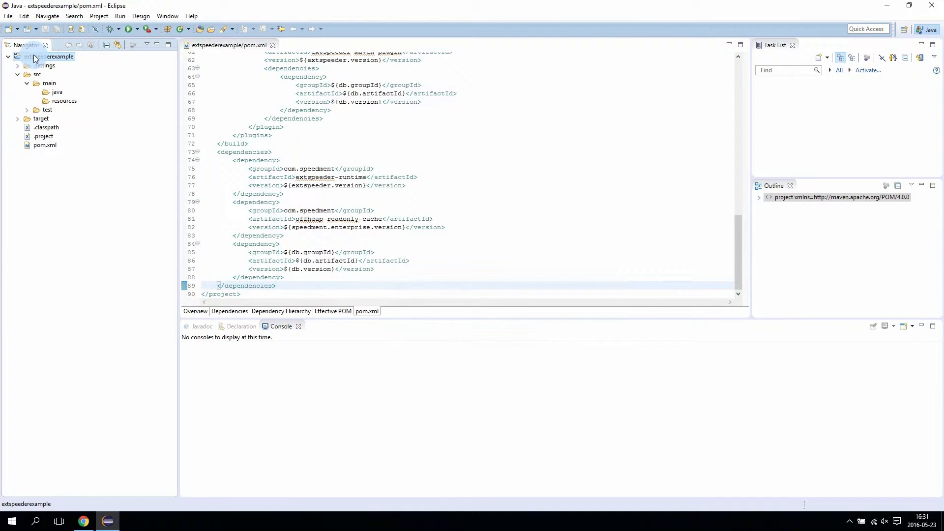
{"action": "left_click", "coordinate": [138, 29]}
{"action": "mouse_move", "coordinate": [149, 56]}
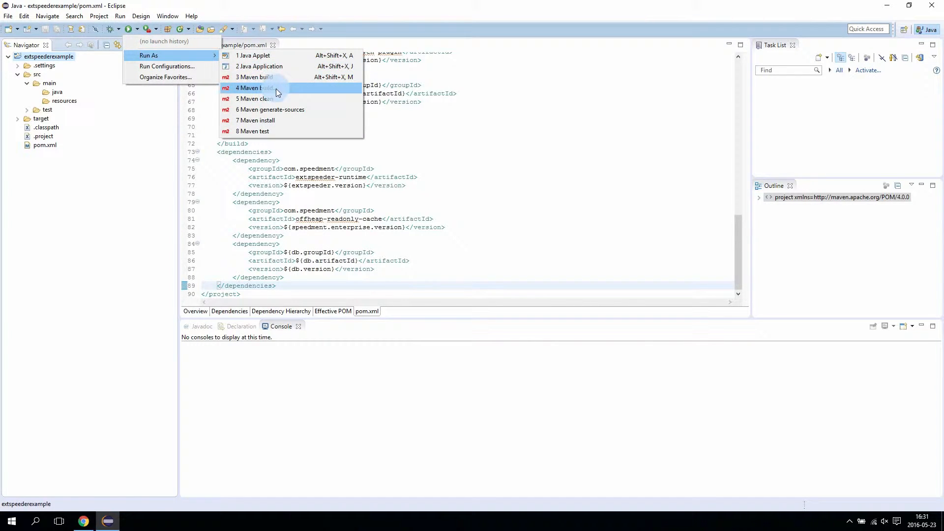
{"action": "left_click", "coordinate": [273, 89]}
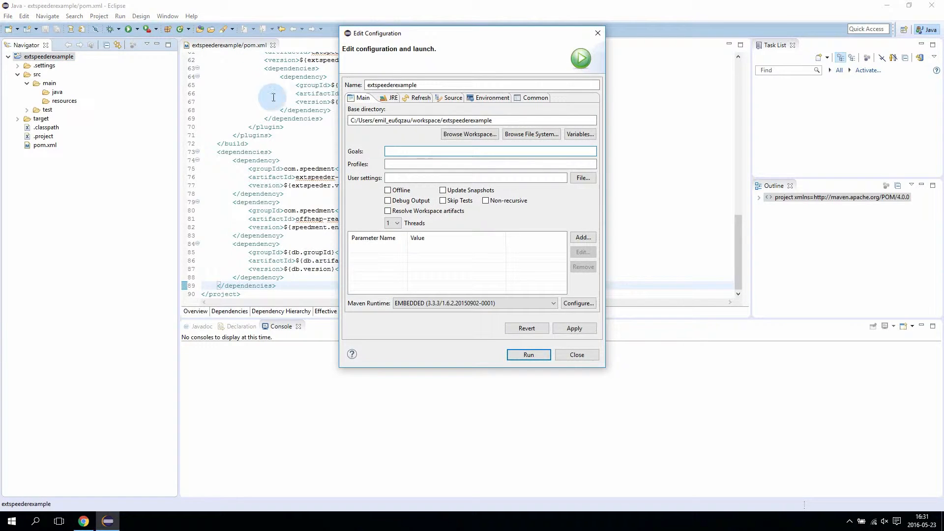
Set the base directory to the extspeederexample workspace folder and the goal to extspeeder:tool, then apply and run the build configuration
{"action": "left_click", "coordinate": [480, 134]}
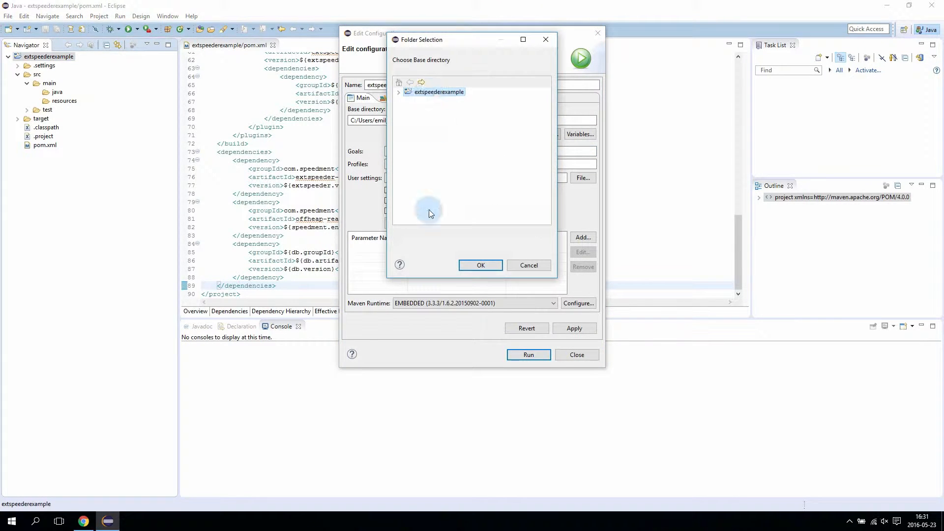
{"action": "left_click", "coordinate": [474, 264]}
{"action": "left_click", "coordinate": [393, 151]}
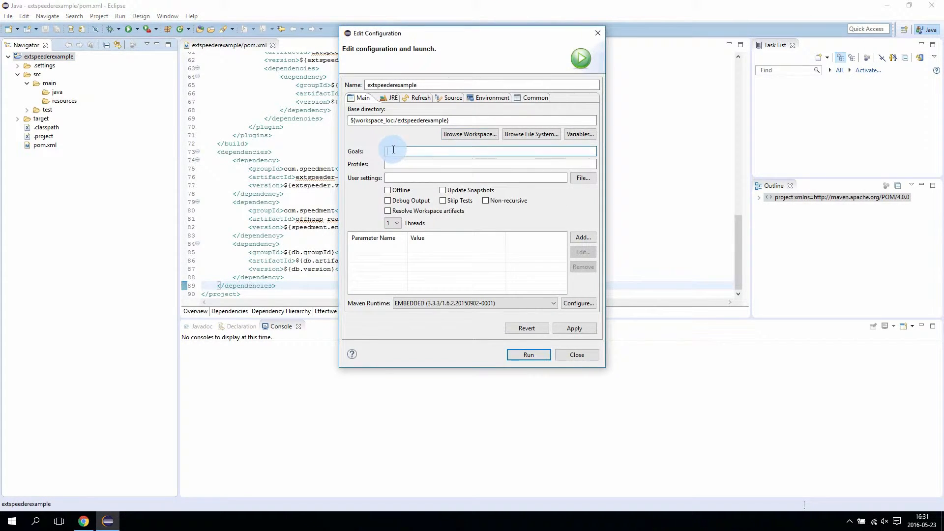
{"action": "type", "text": "extspeeder:tool"}
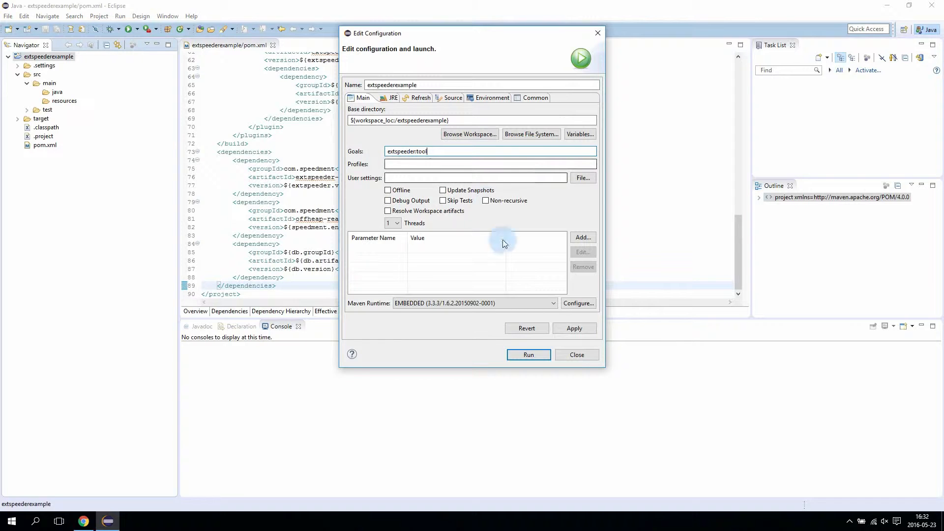
{"action": "left_click", "coordinate": [570, 328]}
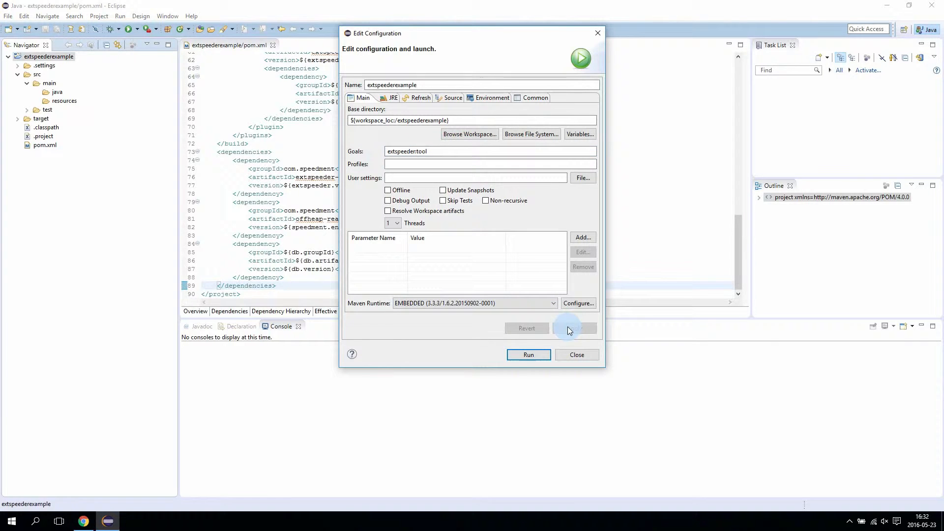
{"action": "left_click", "coordinate": [521, 364]}
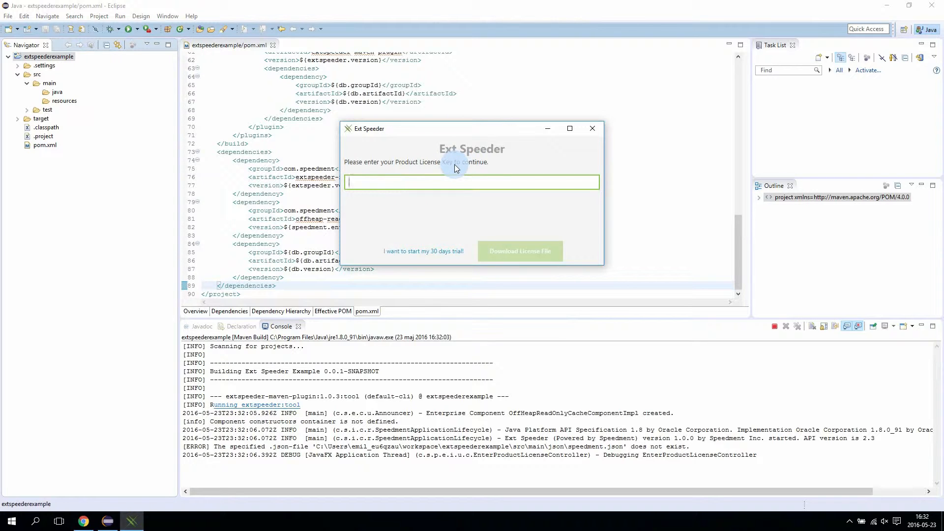
Get the product license key from the trial e-mail in Chrome, paste it into Ext Speeder's license key field, and download the license file
{"action": "left_click", "coordinate": [78, 525]}
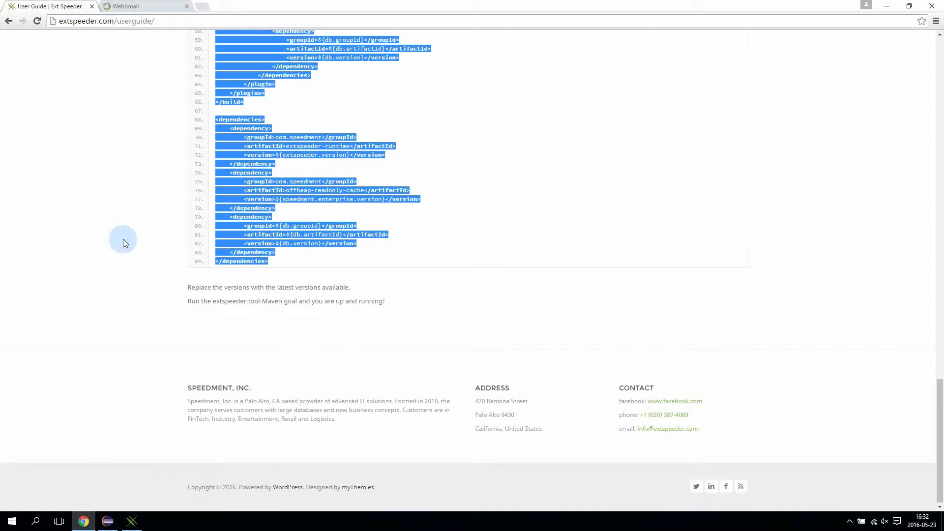
{"action": "left_click", "coordinate": [125, 6]}
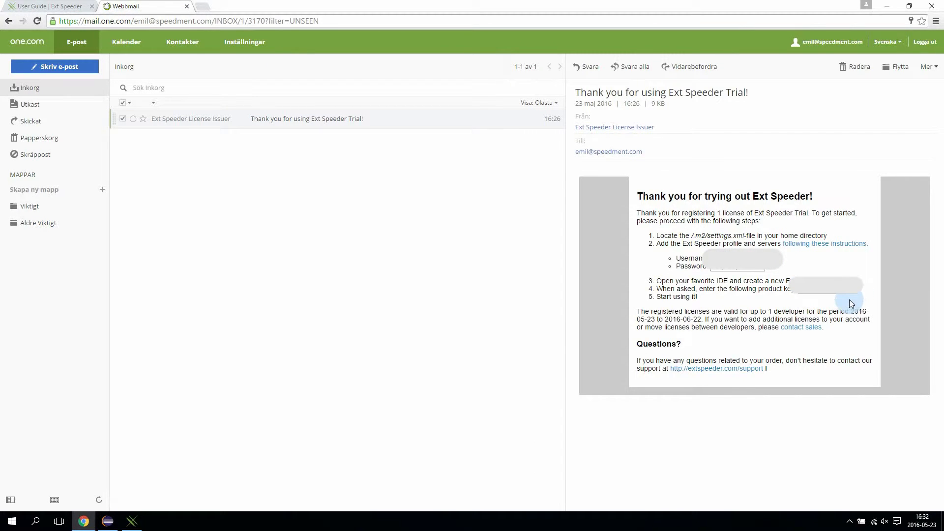
{"action": "left_click", "coordinate": [132, 521]}
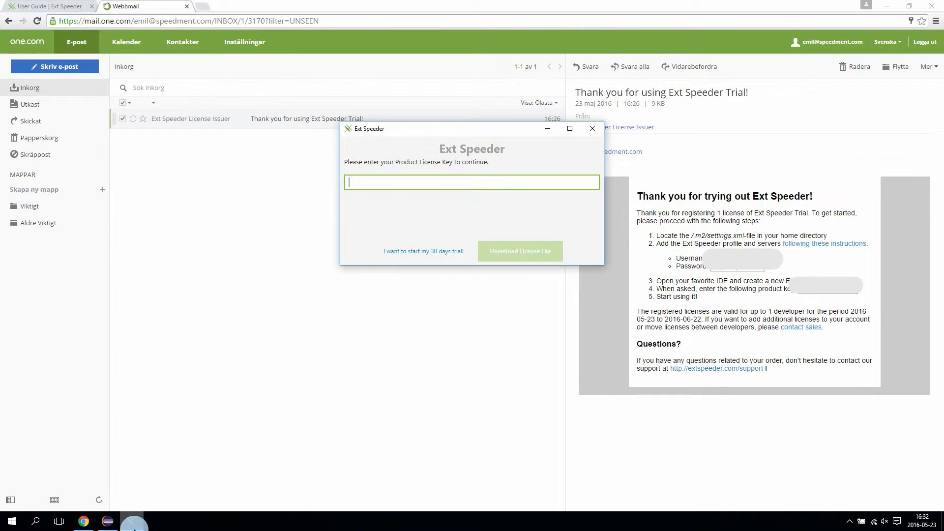
{"action": "left_click", "coordinate": [380, 181]}
{"action": "key", "text": "ctrl+v"}
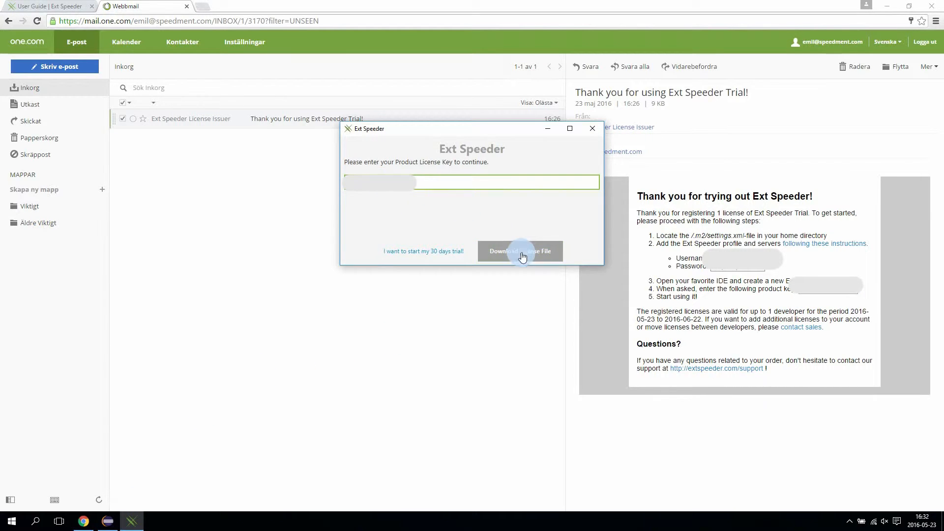
{"action": "left_click", "coordinate": [492, 252]}
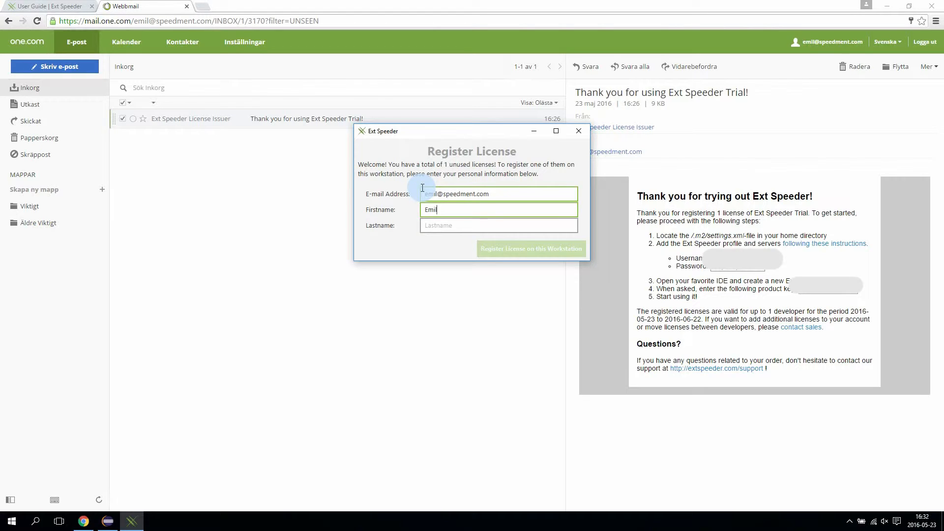
Complete the license registration form with the registrant's e-mail, first name and last name, and register the license on this workstation
{"action": "key", "text": "Tab"}
{"action": "type", "text": "F"}
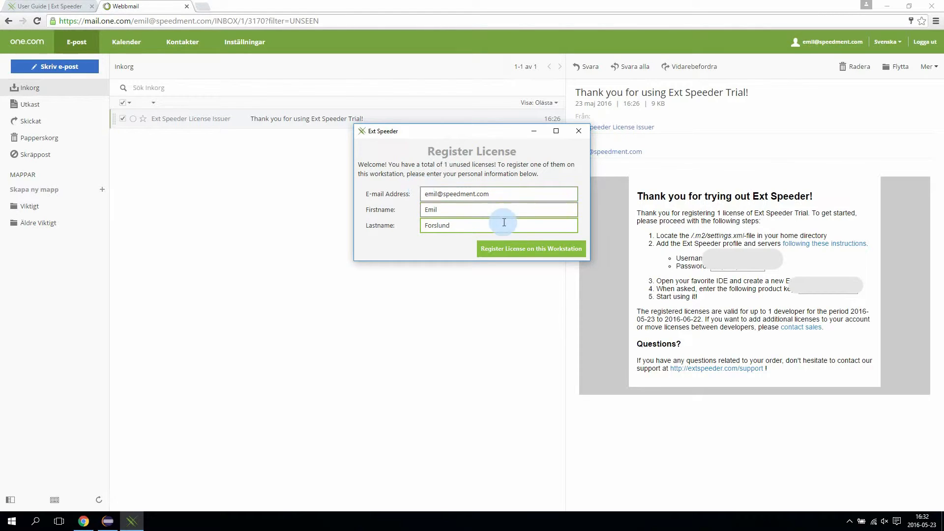
{"action": "left_click", "coordinate": [506, 250]}
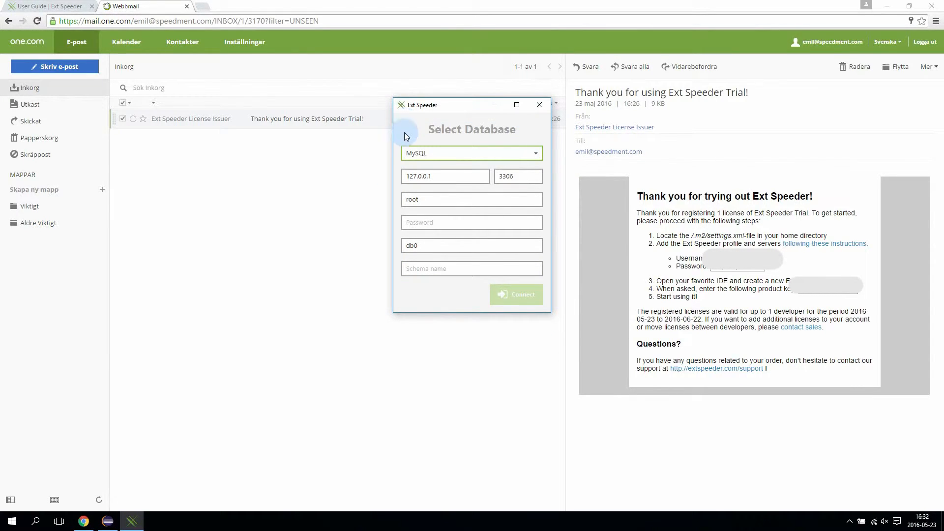
Enter the database password and the schema name physicians, and connect to the MySQL database as root
{"action": "left_click", "coordinate": [422, 222]}
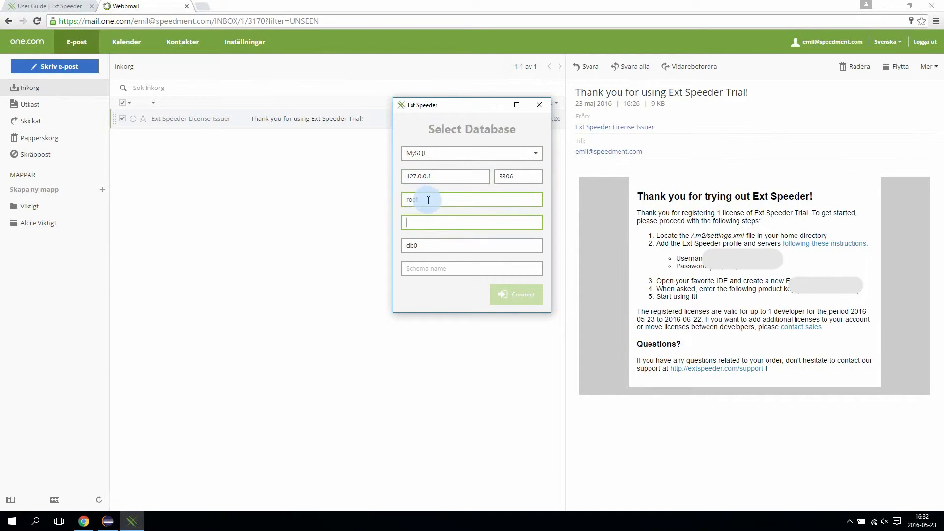
{"action": "type", "text": "••••"}
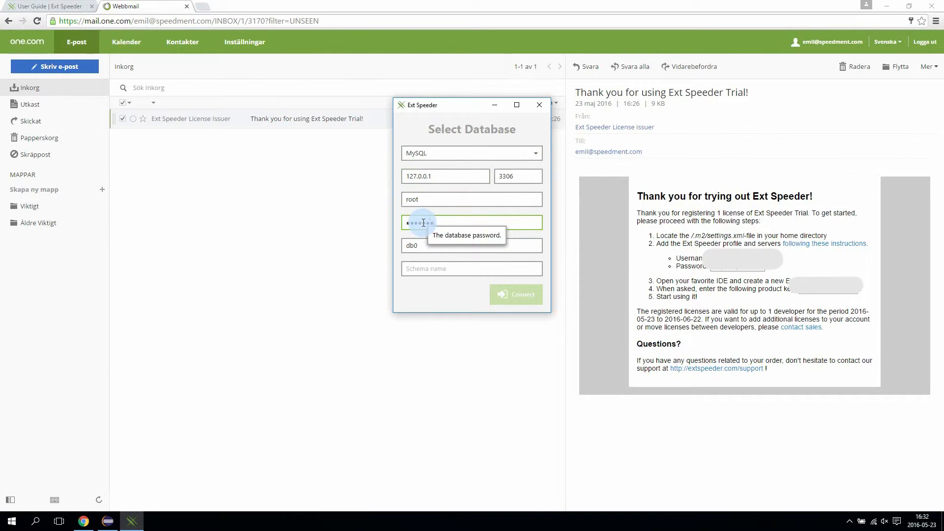
{"action": "left_click", "coordinate": [427, 275]}
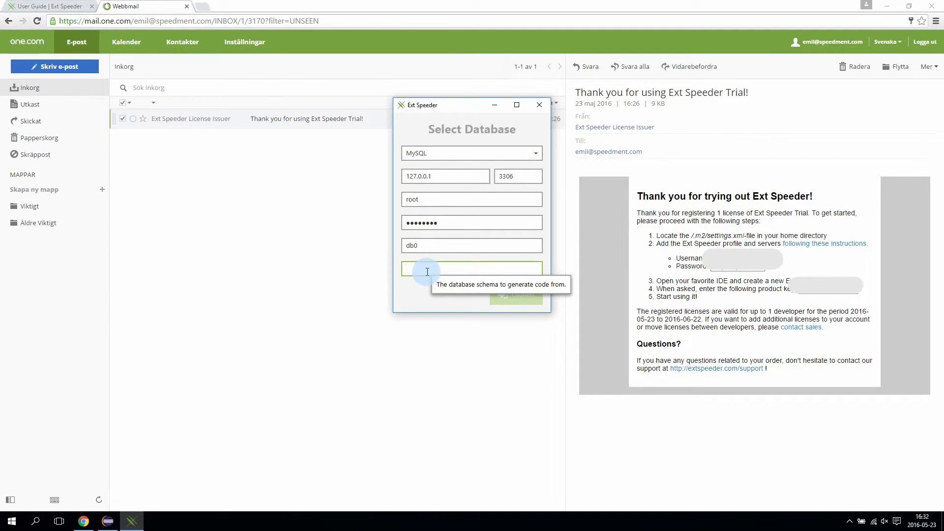
{"action": "type", "text": "p"}
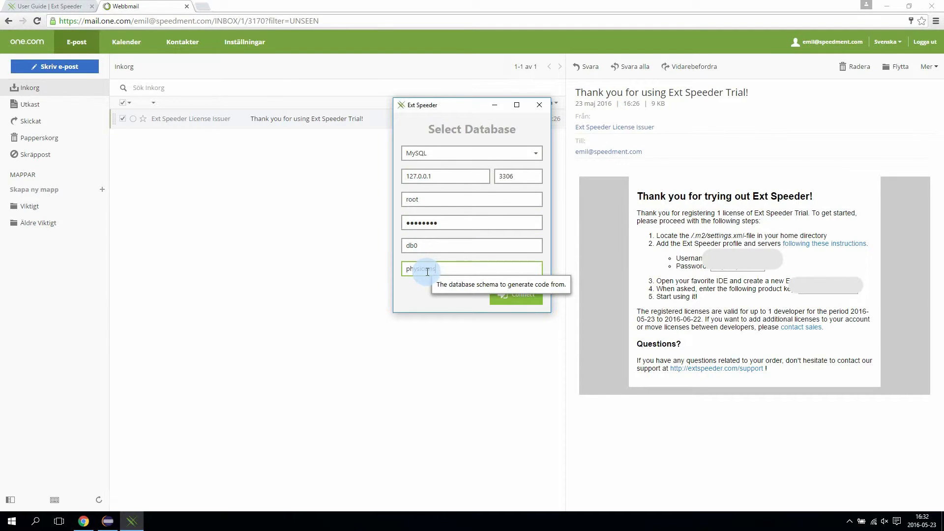
{"action": "type", "text": "hysicians"}
{"action": "left_click", "coordinate": [520, 299]}
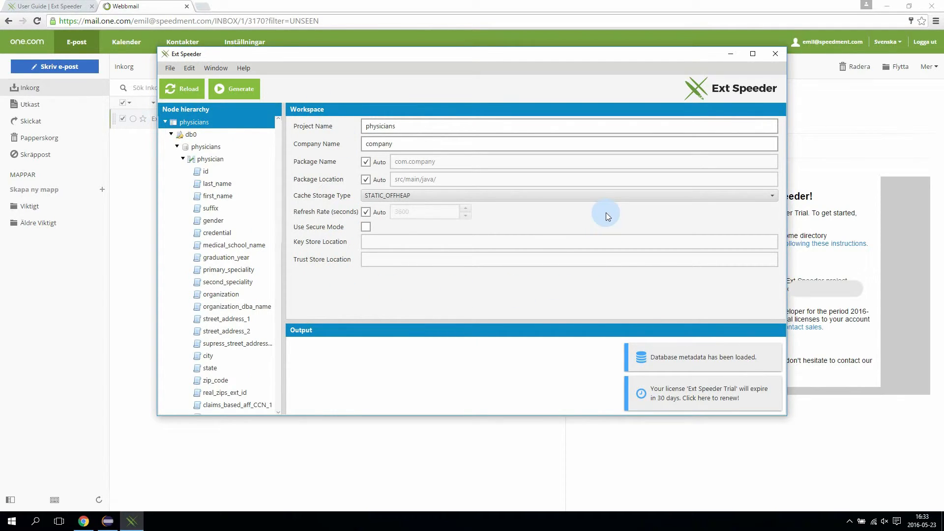
Select the physician table under the db0 physicians schema and generate the code for the project
{"action": "left_click", "coordinate": [207, 136]}
{"action": "left_click", "coordinate": [206, 147]}
{"action": "left_click", "coordinate": [218, 161]}
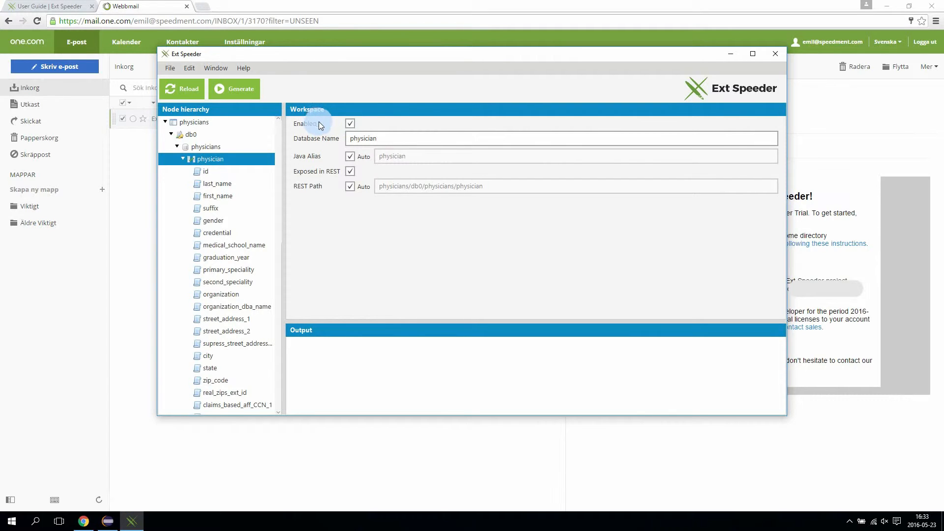
{"action": "left_click", "coordinate": [231, 92]}
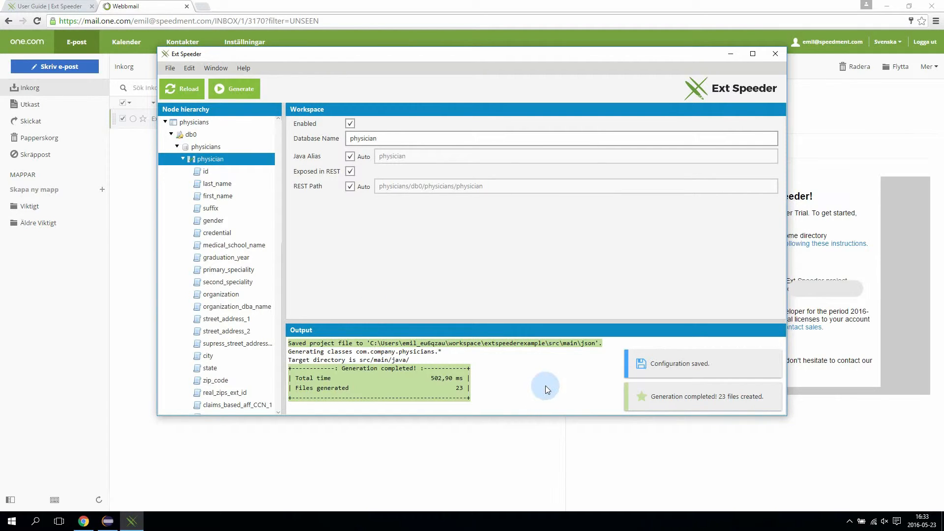
Switch back to Eclipse and refresh the src/main/java folder of the project
{"action": "left_click", "coordinate": [108, 521]}
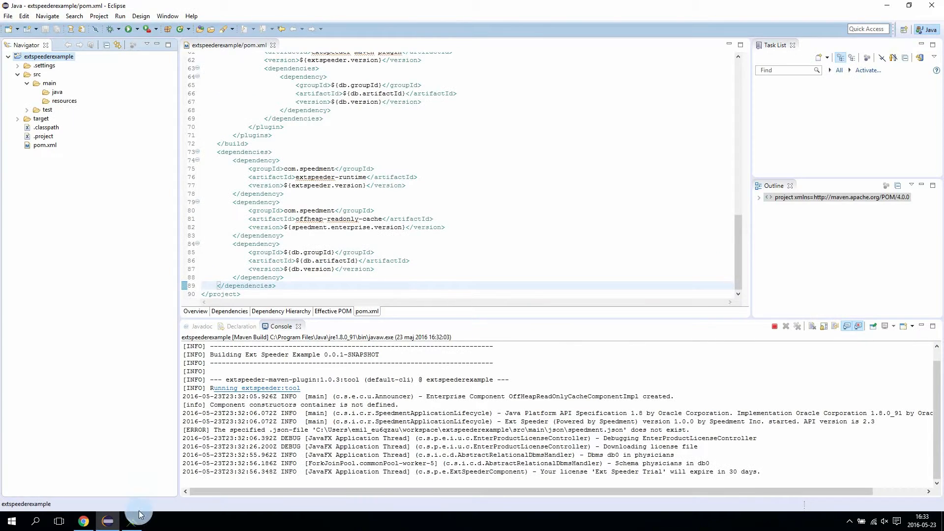
{"action": "right_click", "coordinate": [56, 93]}
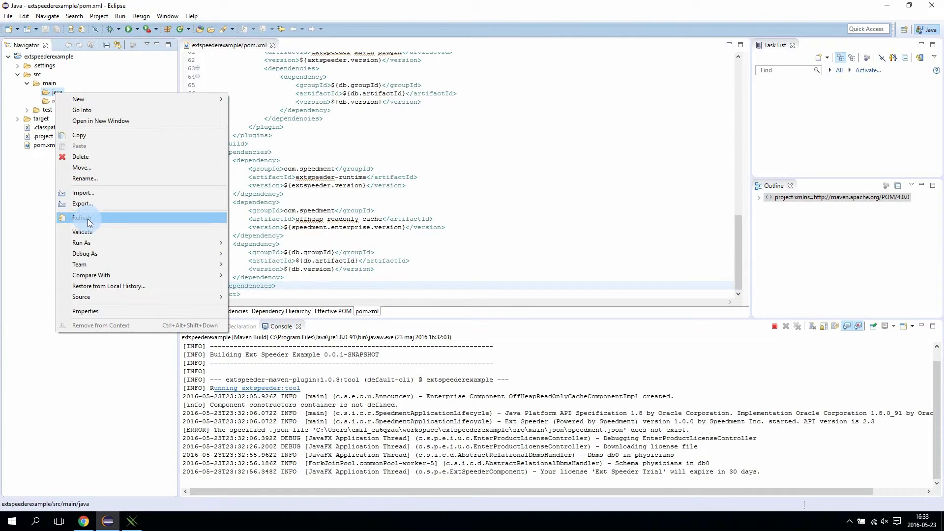
{"action": "left_click", "coordinate": [87, 220]}
Expand the java folder through com, company, physicians and db0 to the physician package and examine the generated classes
{"action": "left_click", "coordinate": [36, 92]}
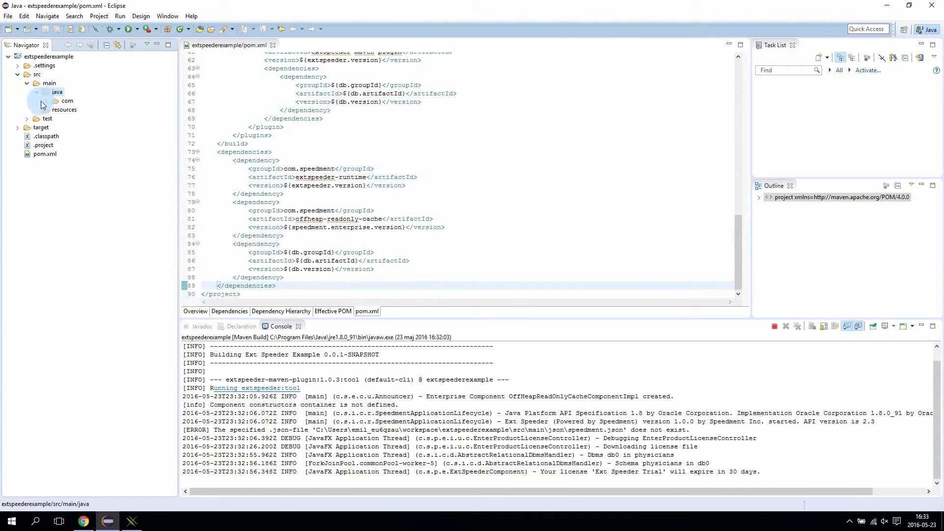
{"action": "left_click", "coordinate": [45, 101]}
{"action": "left_click", "coordinate": [54, 110]}
{"action": "left_click", "coordinate": [64, 118]}
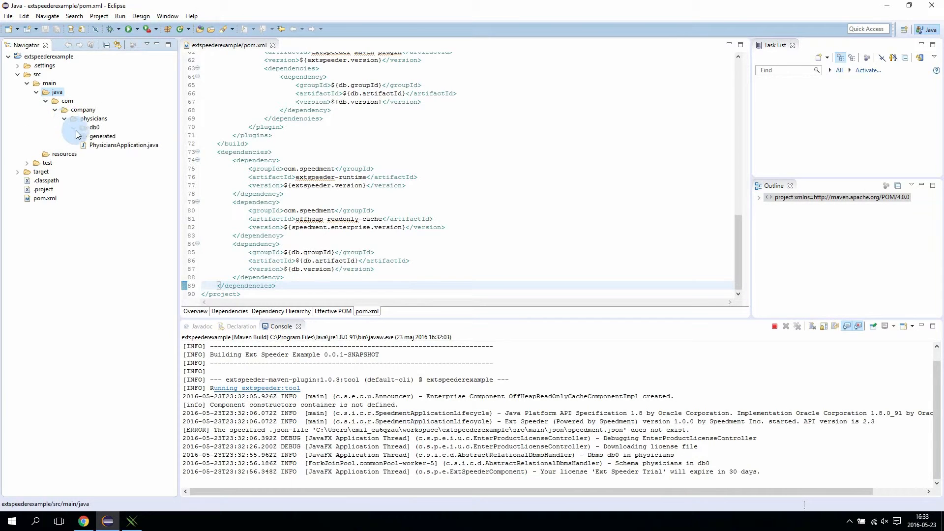
{"action": "left_click", "coordinate": [73, 128]}
{"action": "left_click", "coordinate": [83, 136]}
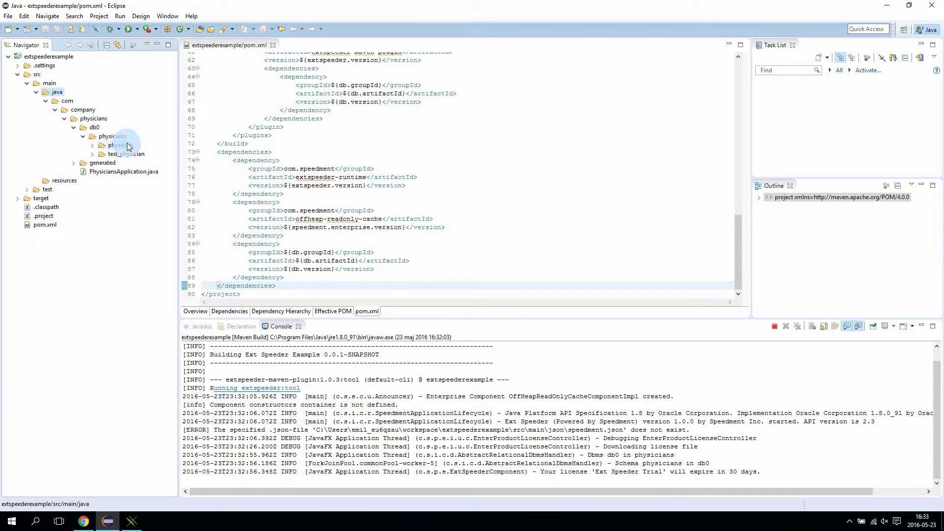
{"action": "left_click", "coordinate": [92, 146]}
Run the extspeederexample project as a Java application with GeneratedPhysiciansApplication as the main class
{"action": "left_click", "coordinate": [60, 57]}
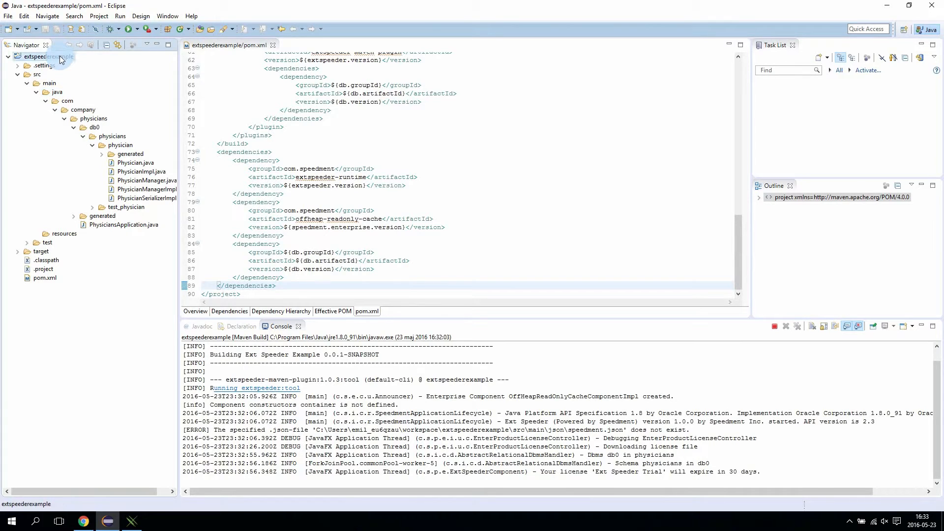
{"action": "left_click", "coordinate": [138, 29]}
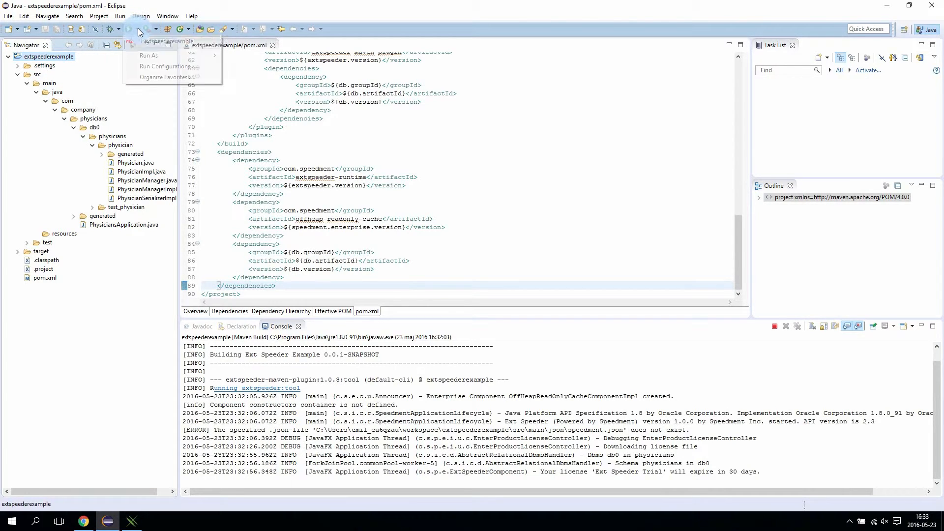
{"action": "mouse_move", "coordinate": [156, 58]}
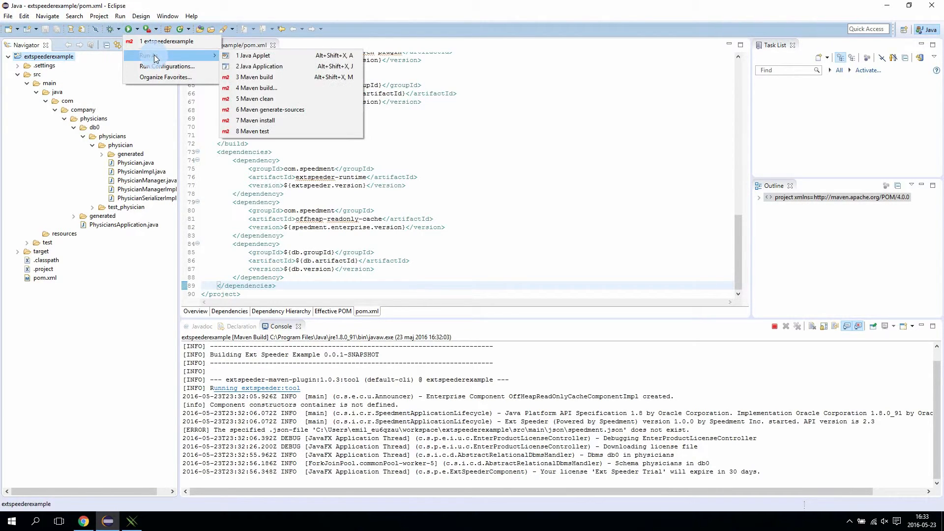
{"action": "left_click", "coordinate": [256, 68]}
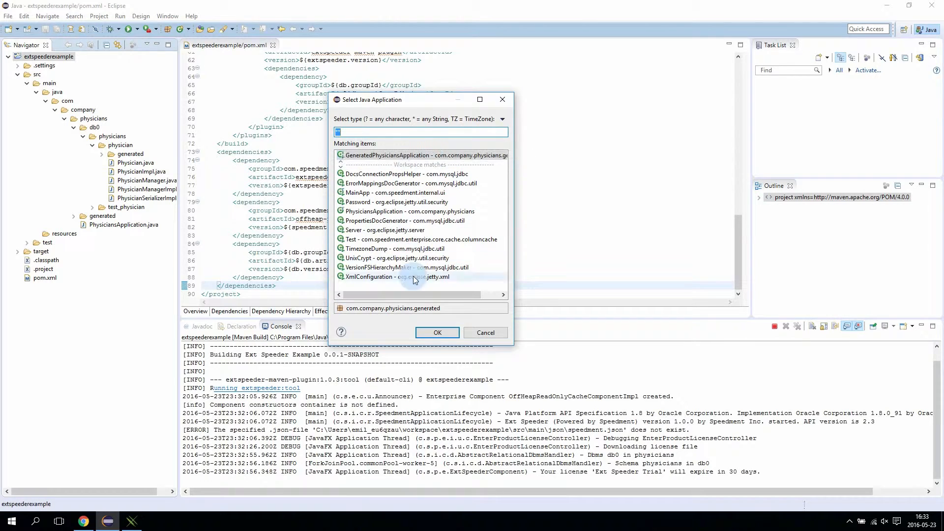
{"action": "left_click", "coordinate": [437, 333]}
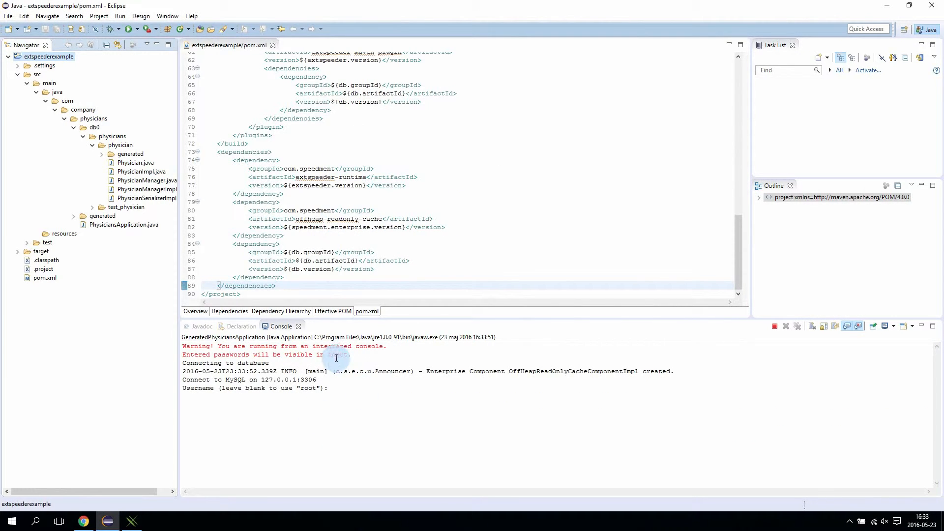
Answer the console's MySQL login prompts with the username root and the database password to start the application
{"action": "left_click", "coordinate": [372, 408]}
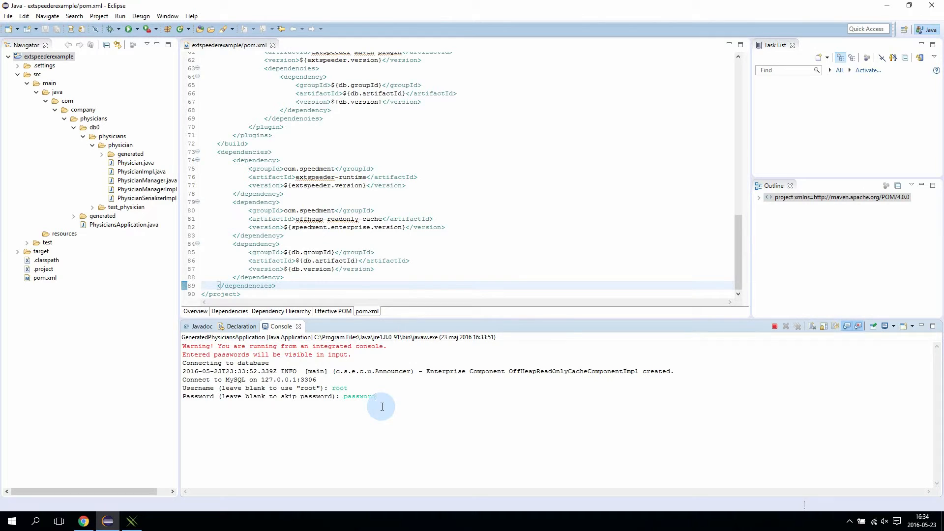
{"action": "key", "text": "Return"}
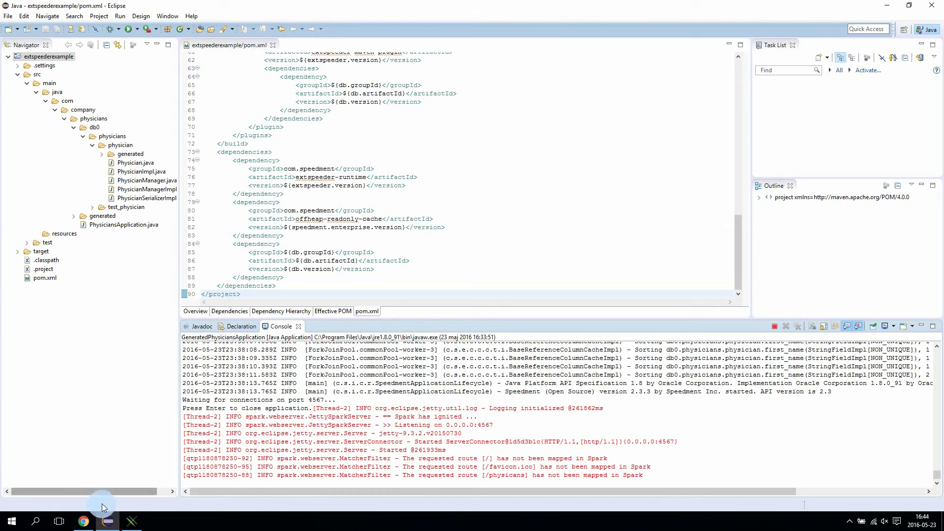
Switch to Chrome, load localhost:4567/physicians/db0/physicians/physician?limit=100&start=1000&callback=cb in a new tab, and look through the returned physician records
{"action": "left_click", "coordinate": [84, 521]}
{"action": "left_click", "coordinate": [212, 7]}
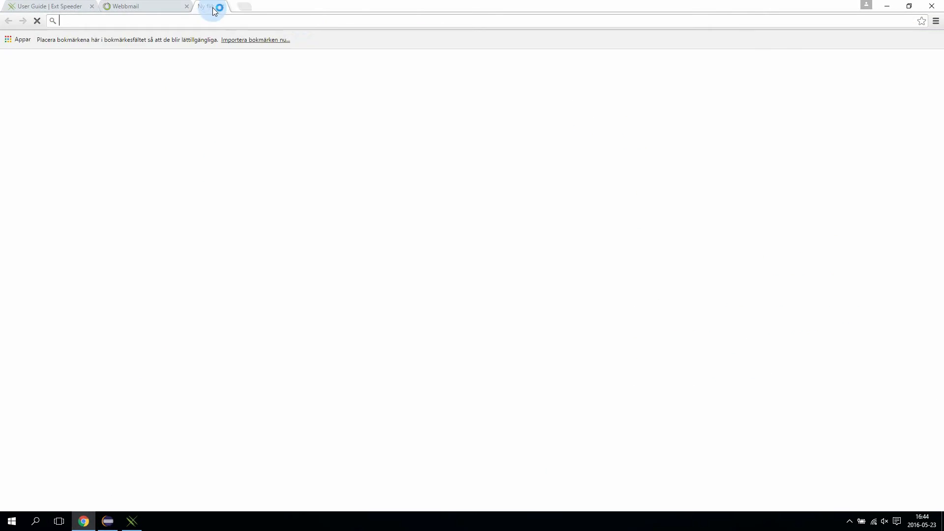
{"action": "type", "text": "local"}
{"action": "key", "text": "Delete"}
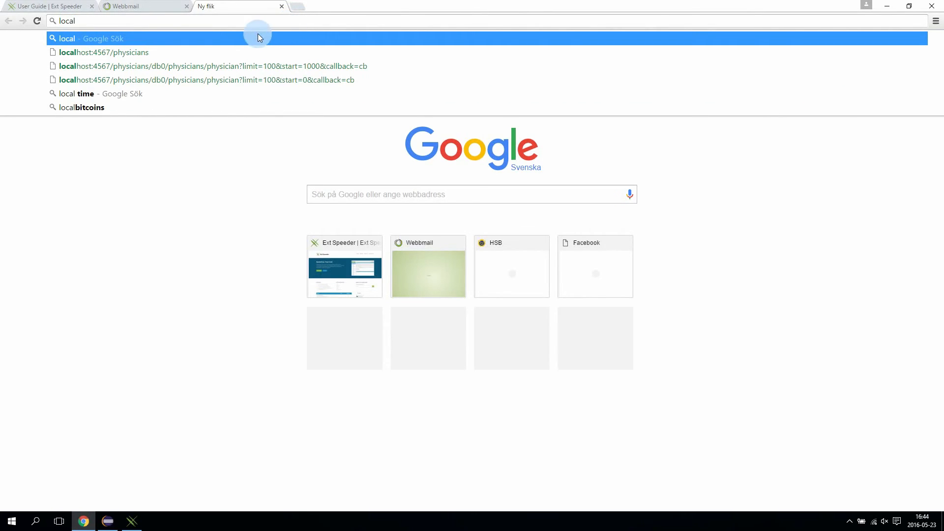
{"action": "left_click", "coordinate": [200, 69]}
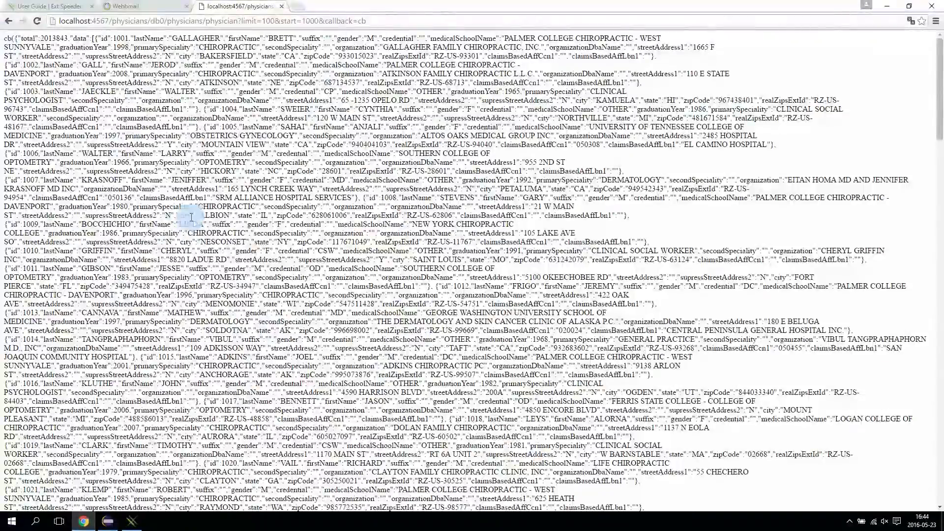
{"action": "scroll", "coordinate": [191, 217], "scroll_direction": "down", "scroll_amount": 20}
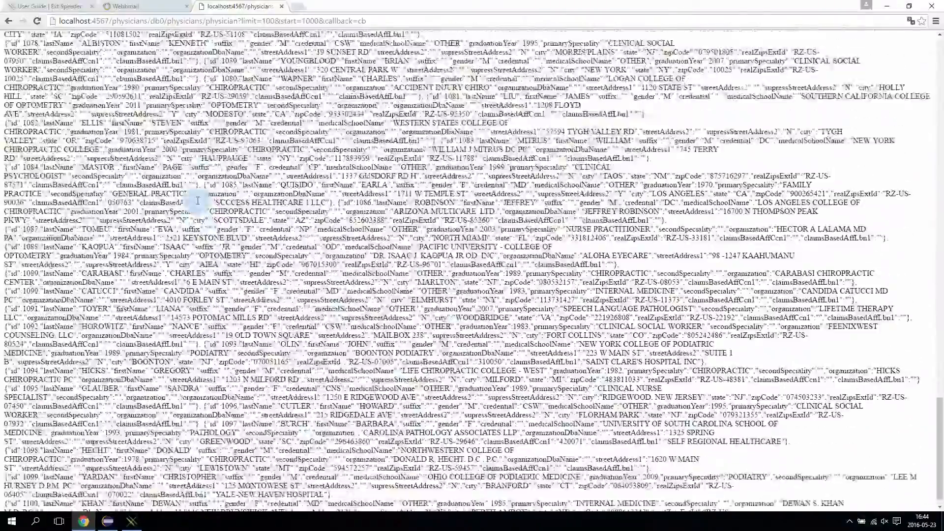
{"action": "scroll", "coordinate": [197, 201], "scroll_direction": "up", "scroll_amount": 20}
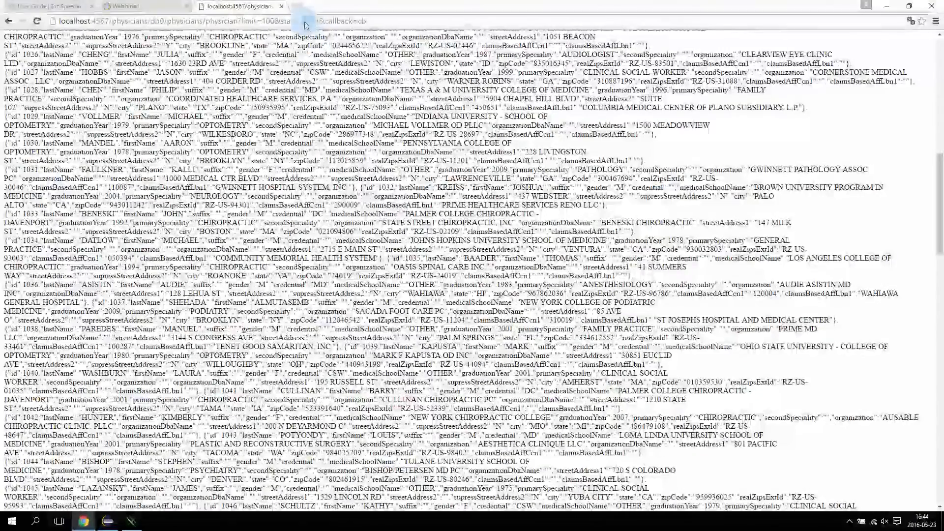
Change the start parameter in the physician request URL to 2000 and load the records from that offset
{"action": "left_click_drag", "start_coordinate": [305, 22], "coordinate": [301, 22]}
{"action": "type", "text": "2"}
{"action": "key", "text": "Return"}
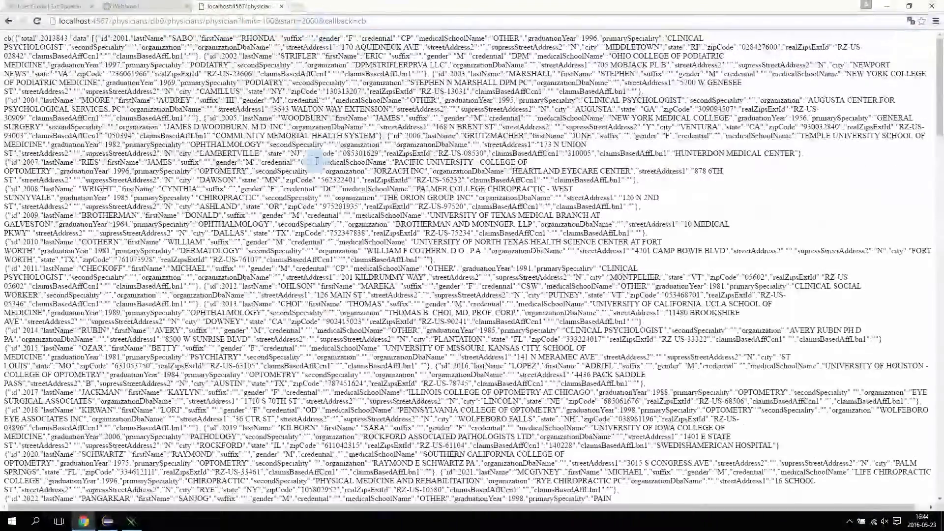